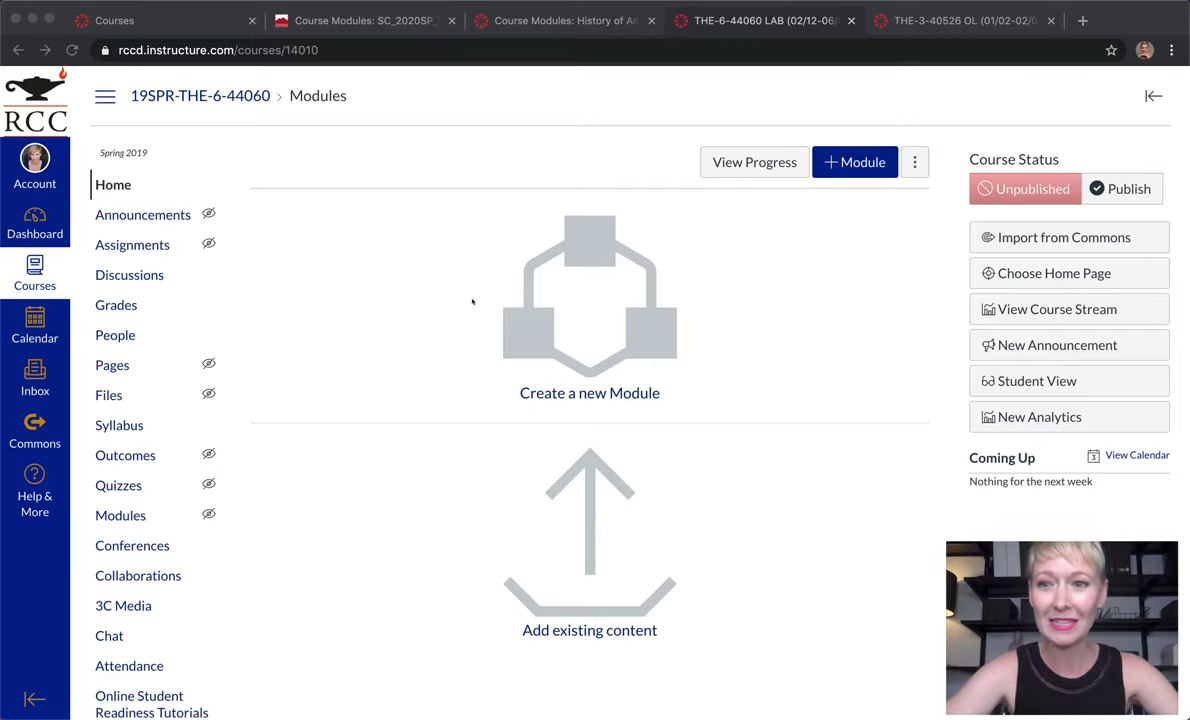
Open the content import page from the course settings of 19SPR-THE-6-44060.
scroll(119, 697, down, 5)
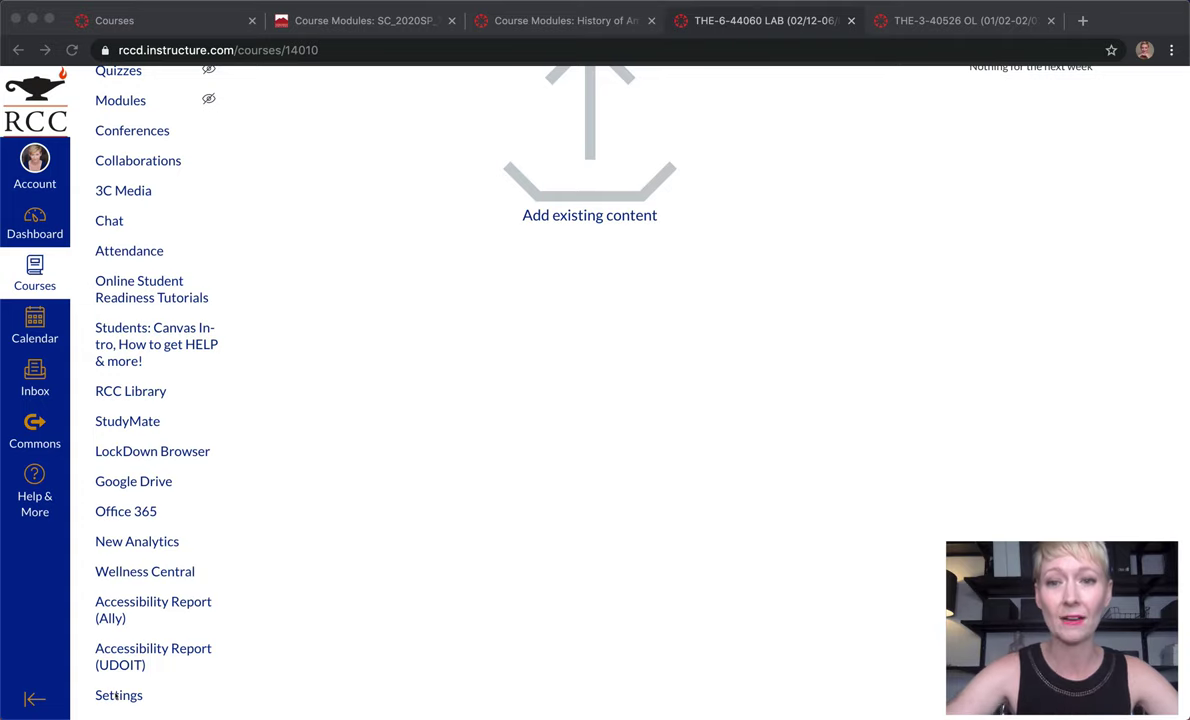
click(117, 695)
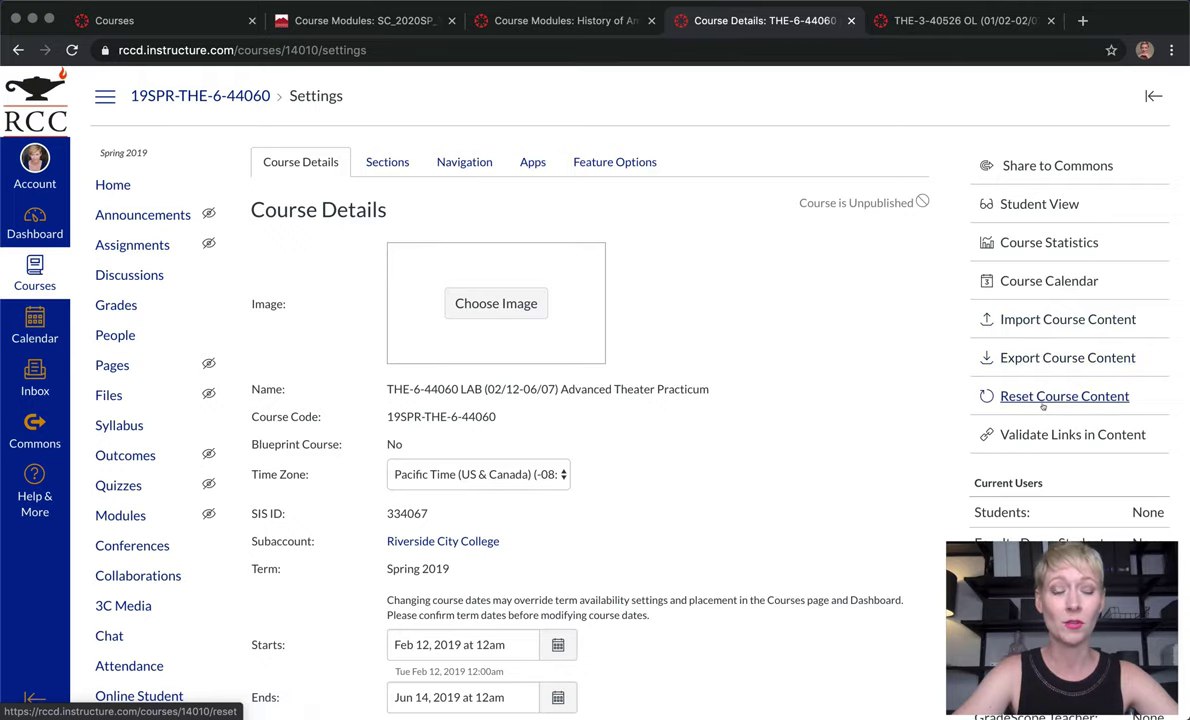
click(1068, 319)
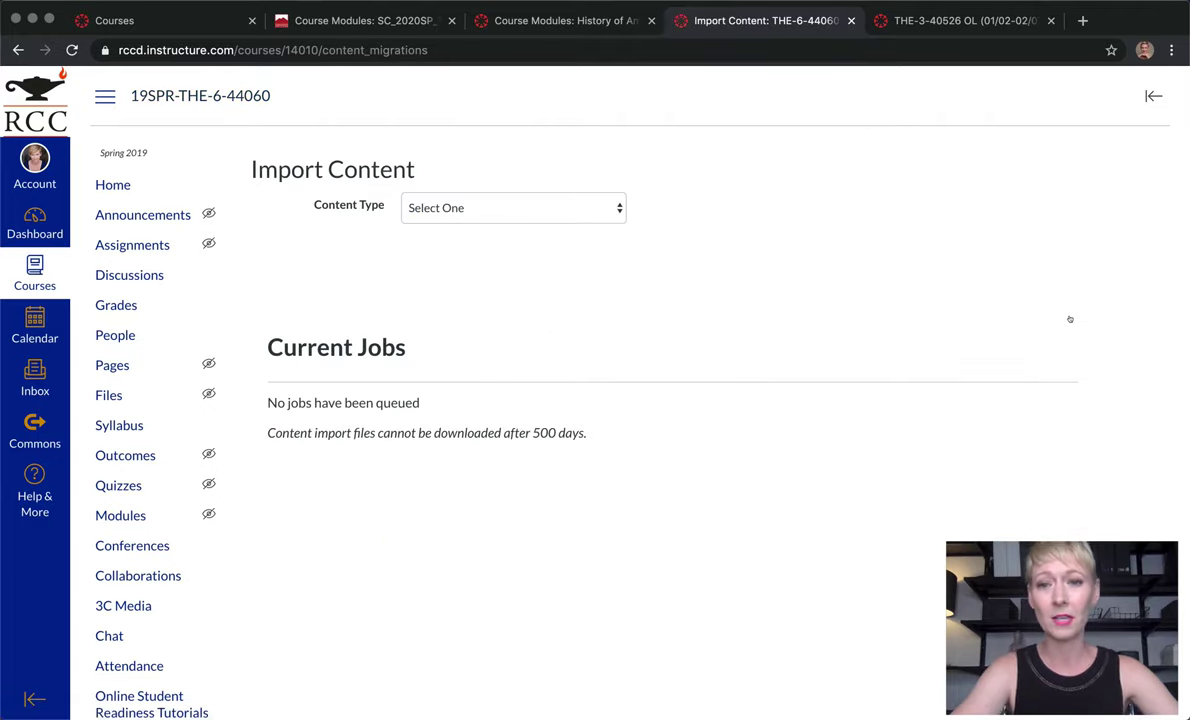
Set the import to copy a Canvas course, with THE-3-40526 OL (01/02-02/07) Intro to the Theater as the source.
click(609, 210)
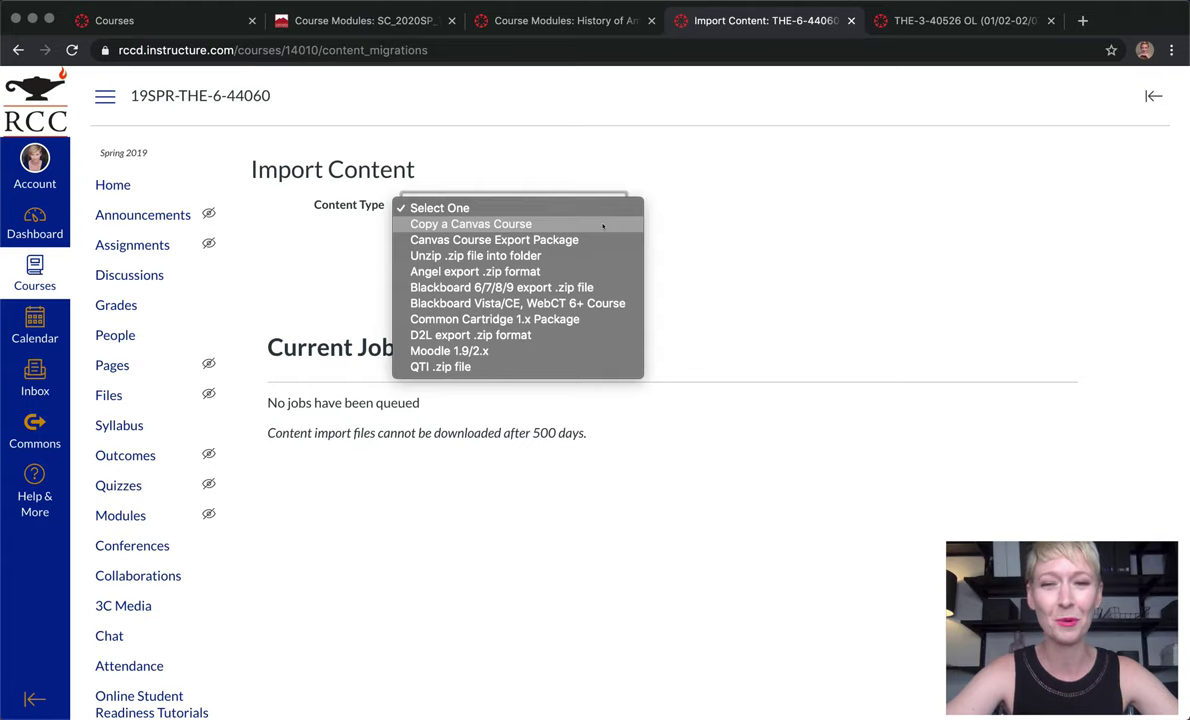
click(603, 226)
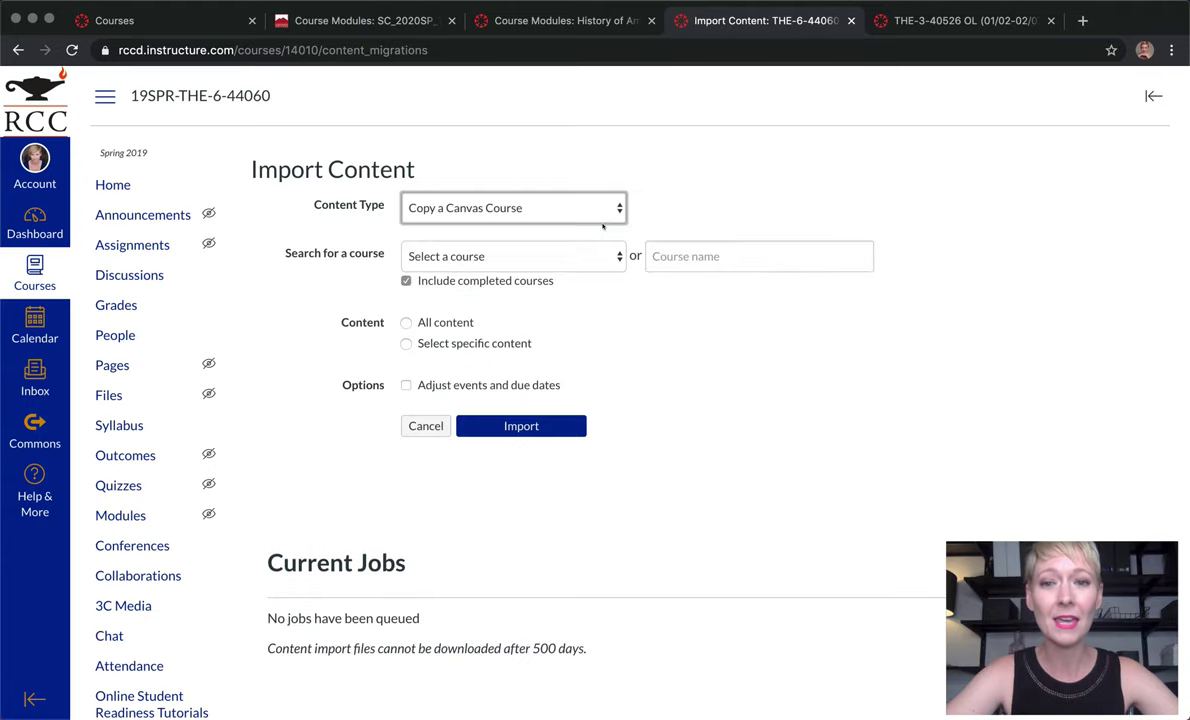
click(613, 259)
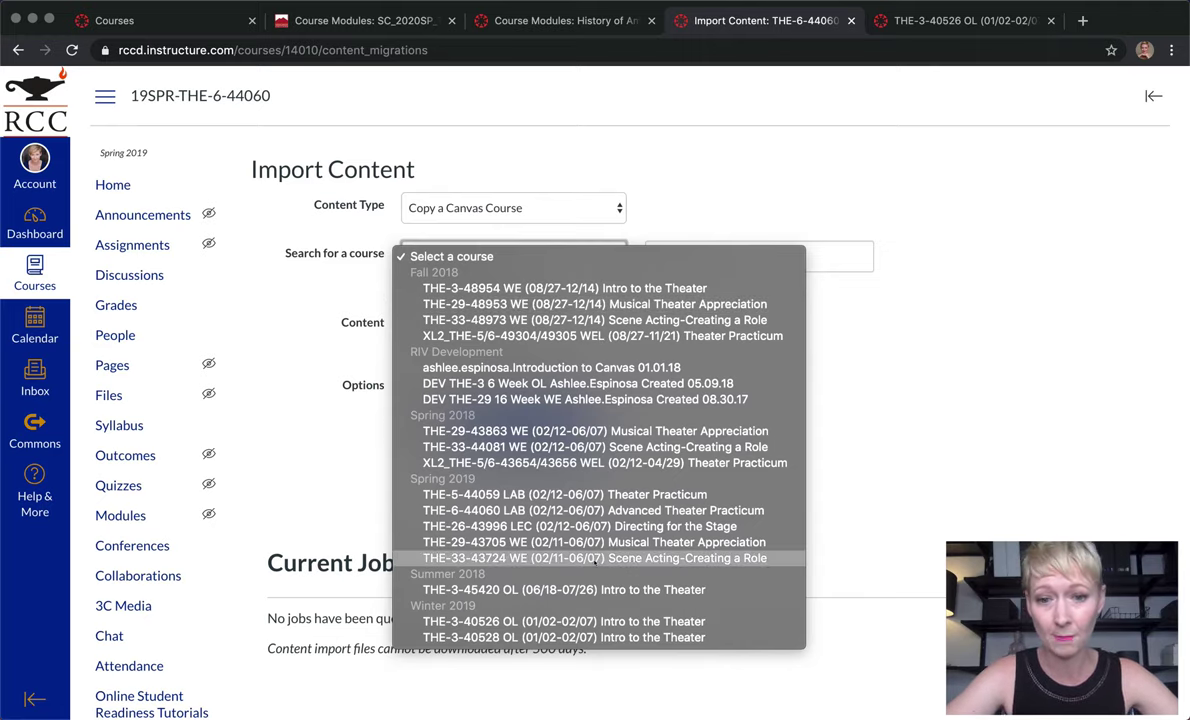
click(603, 622)
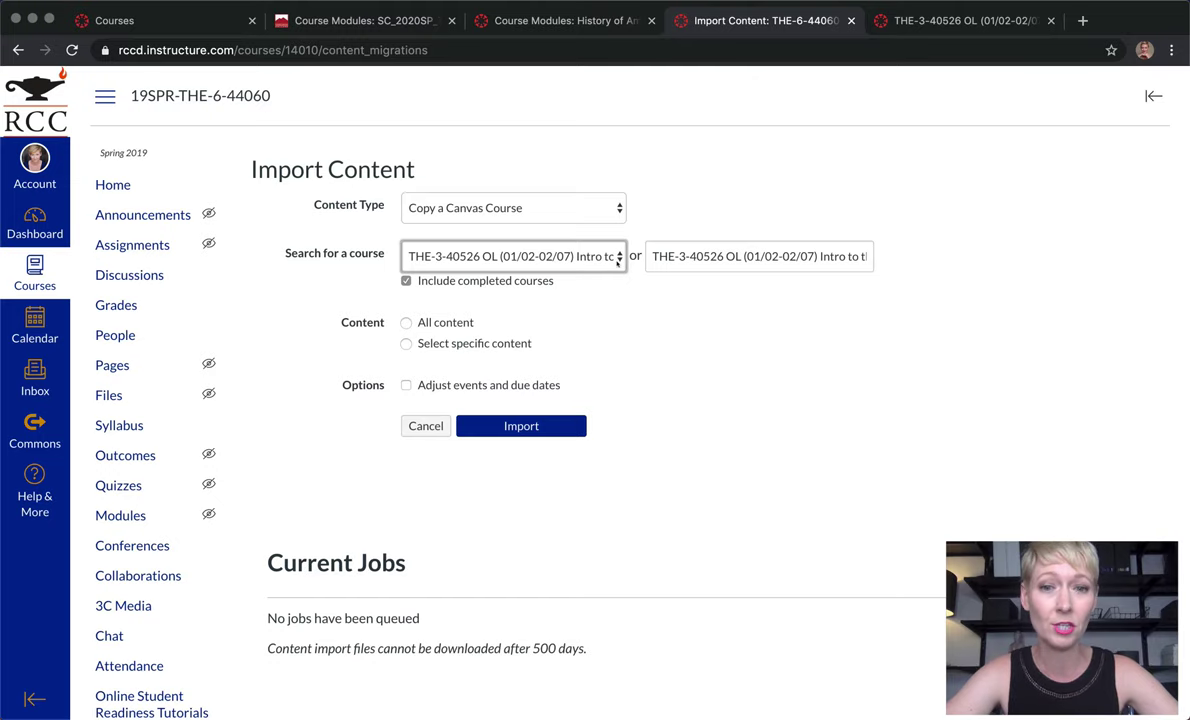
click(617, 257)
scroll(600, 160, up, 5)
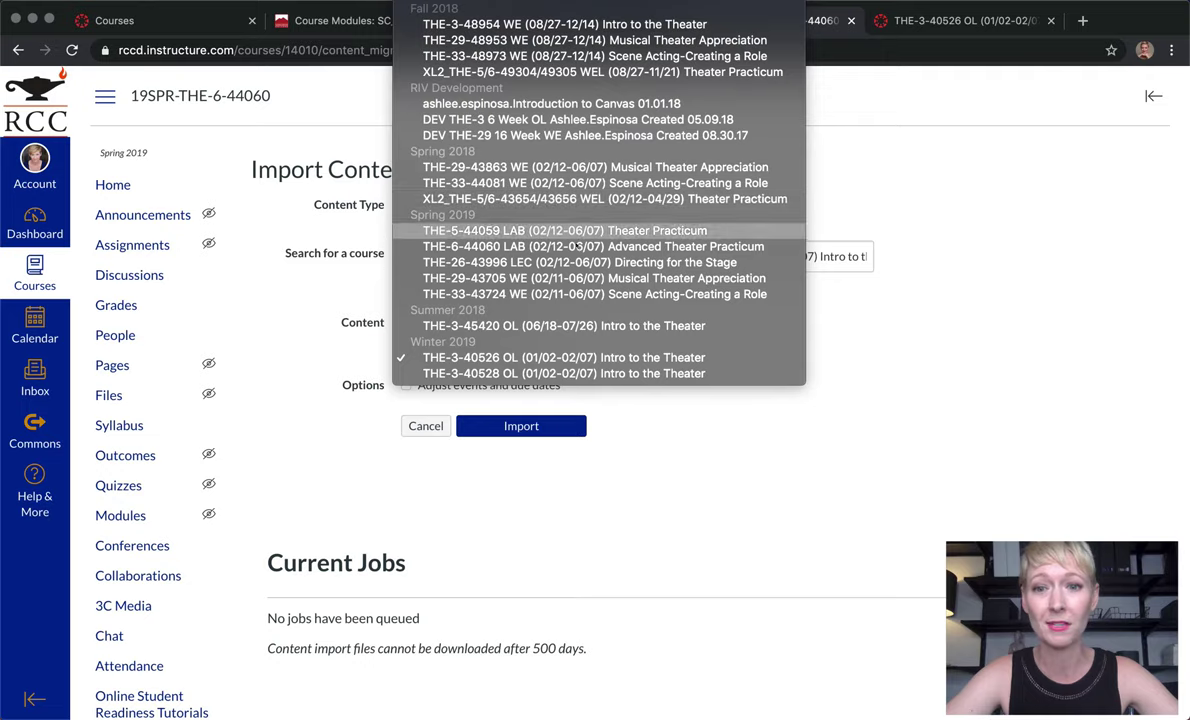
click(752, 498)
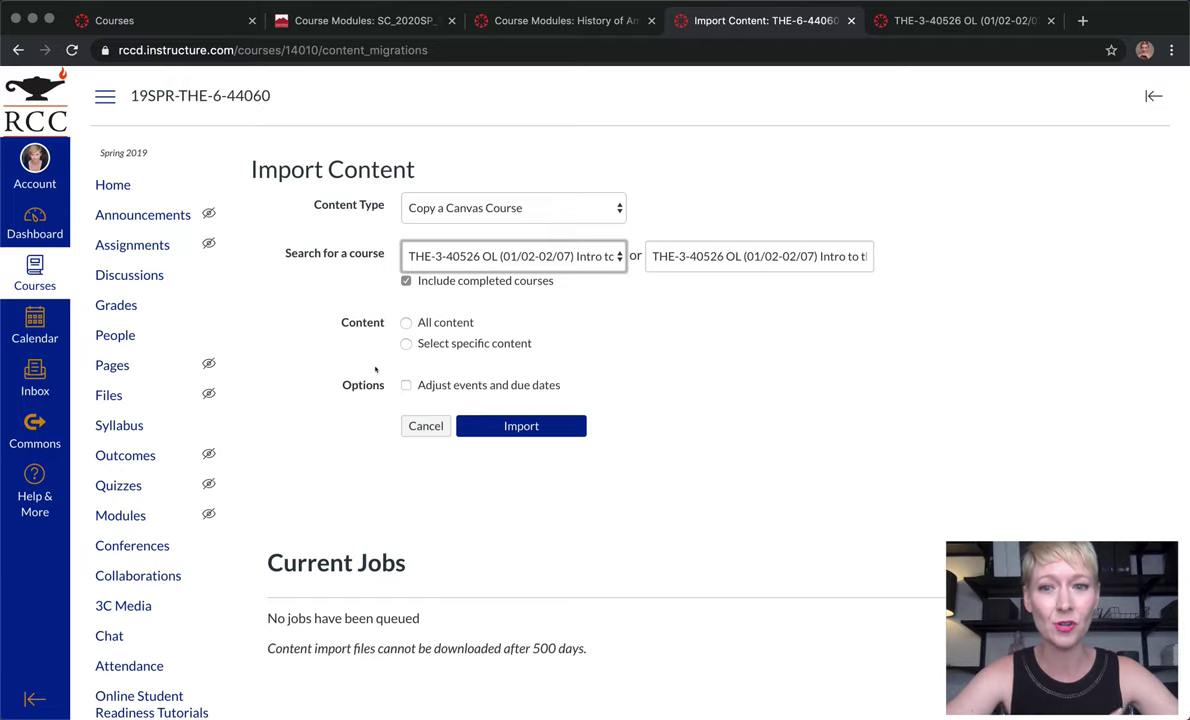
Choose to select specific content instead of all content, and start the import.
click(405, 322)
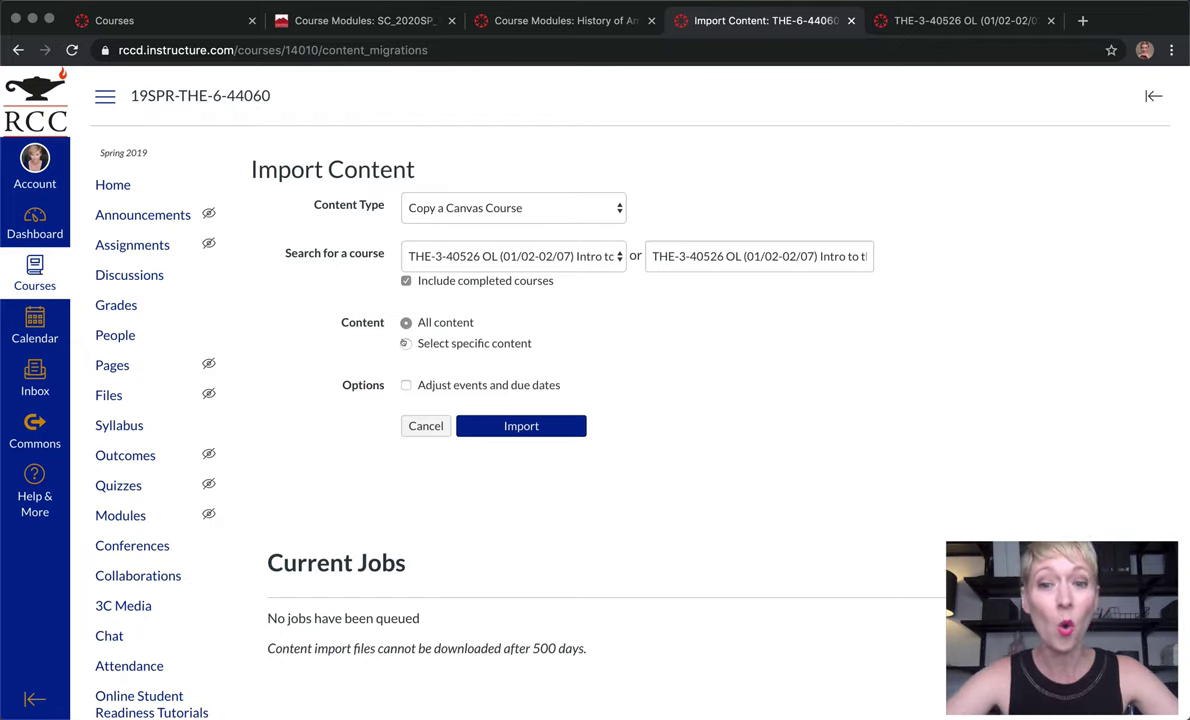
click(405, 343)
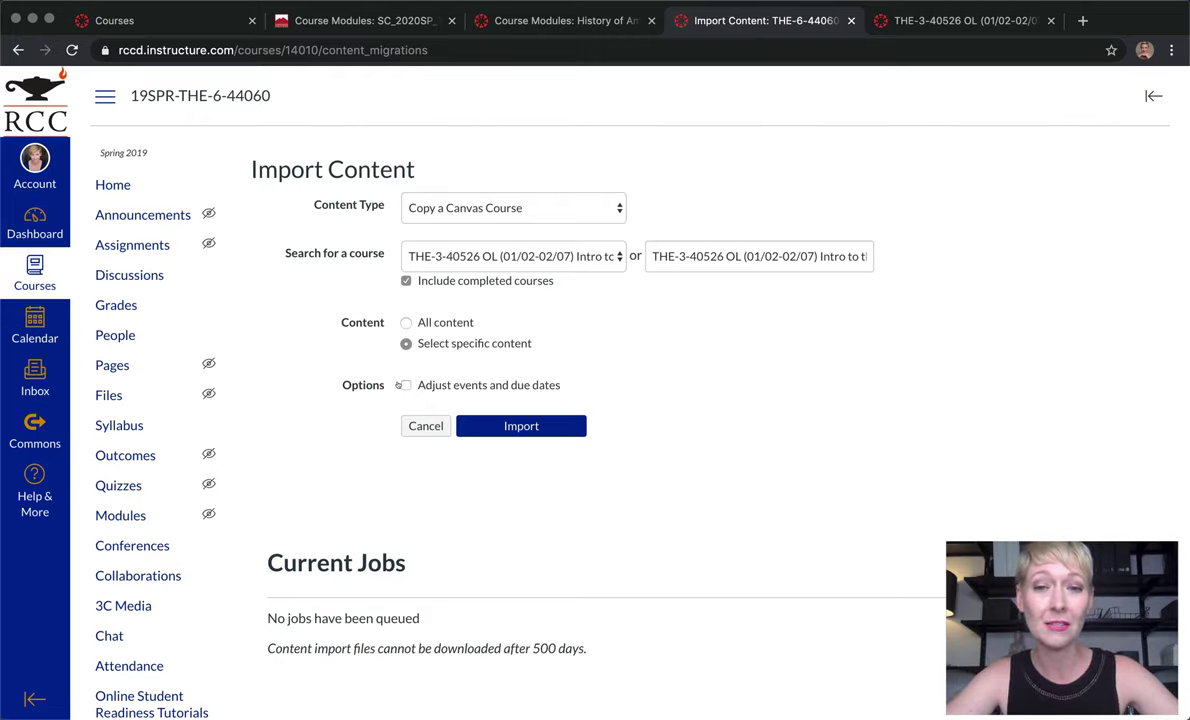
click(551, 427)
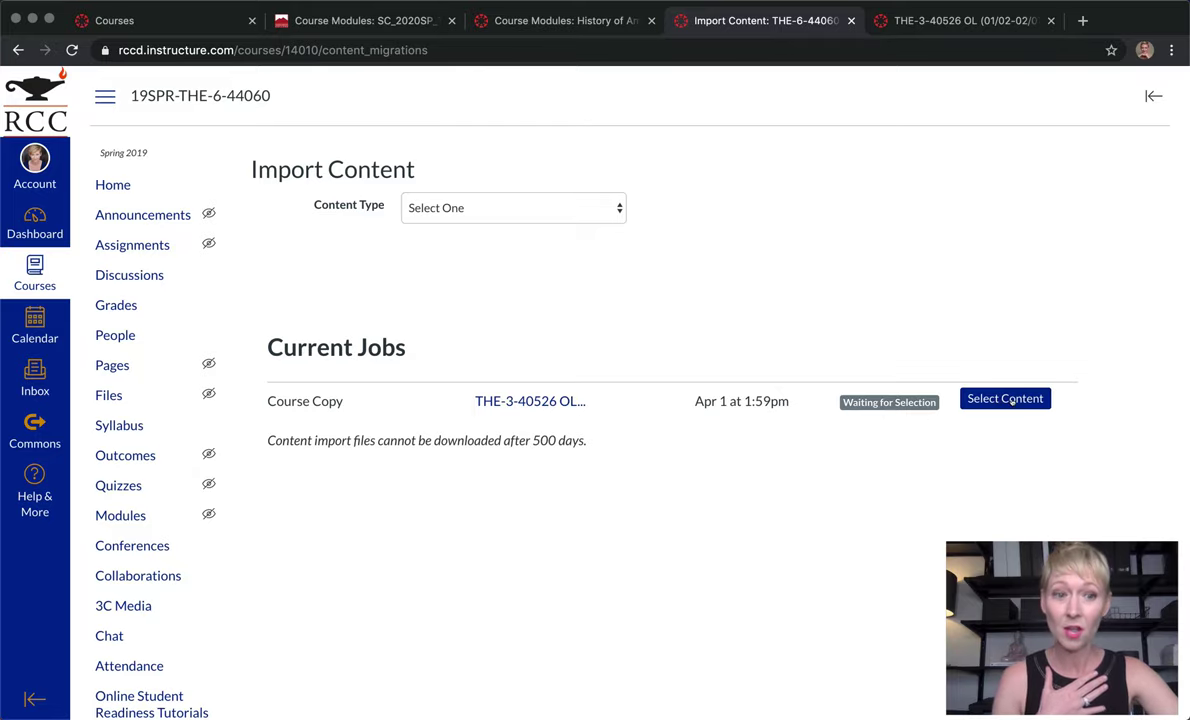
Select only the page "Welcome to Introduction to Theatre (THE 3)" from the waiting course copy and import it.
click(1008, 399)
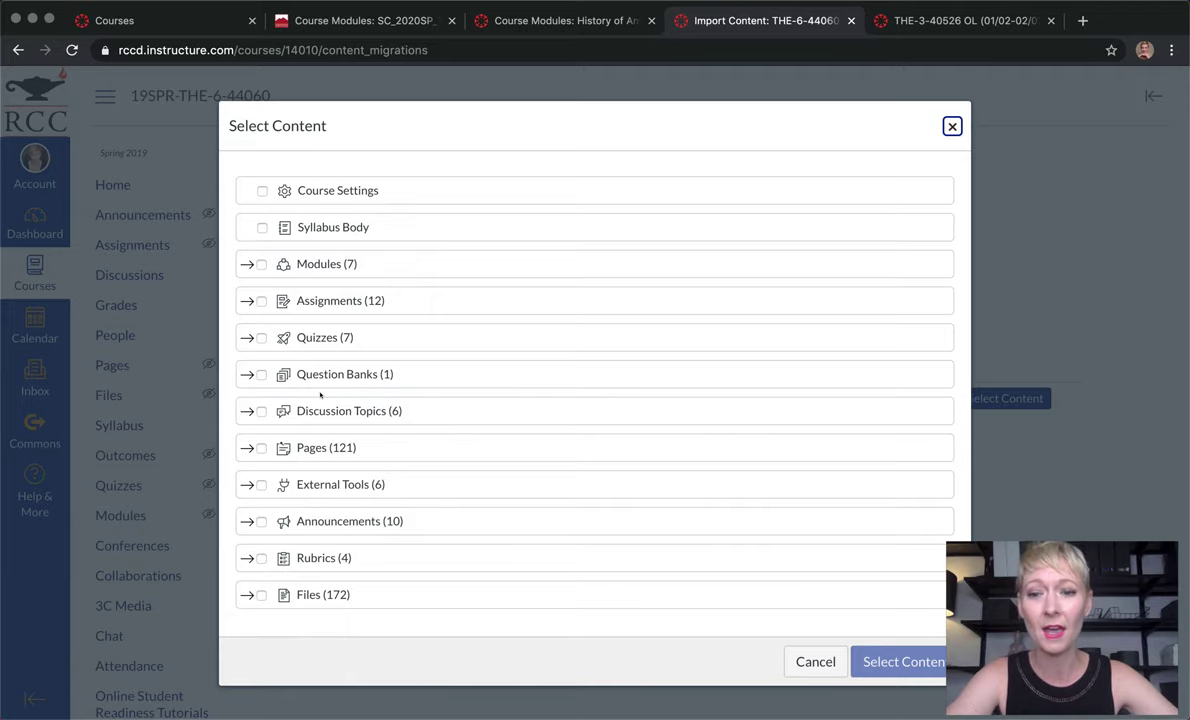
click(247, 448)
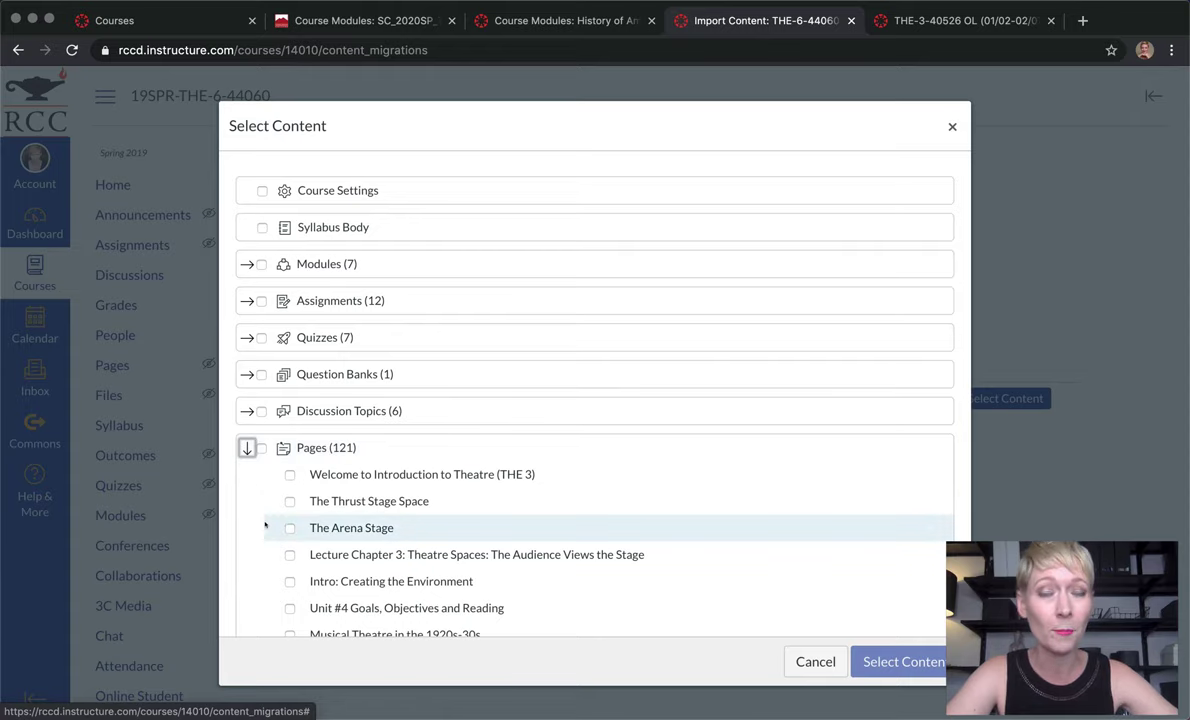
scroll(265, 525, down, 3)
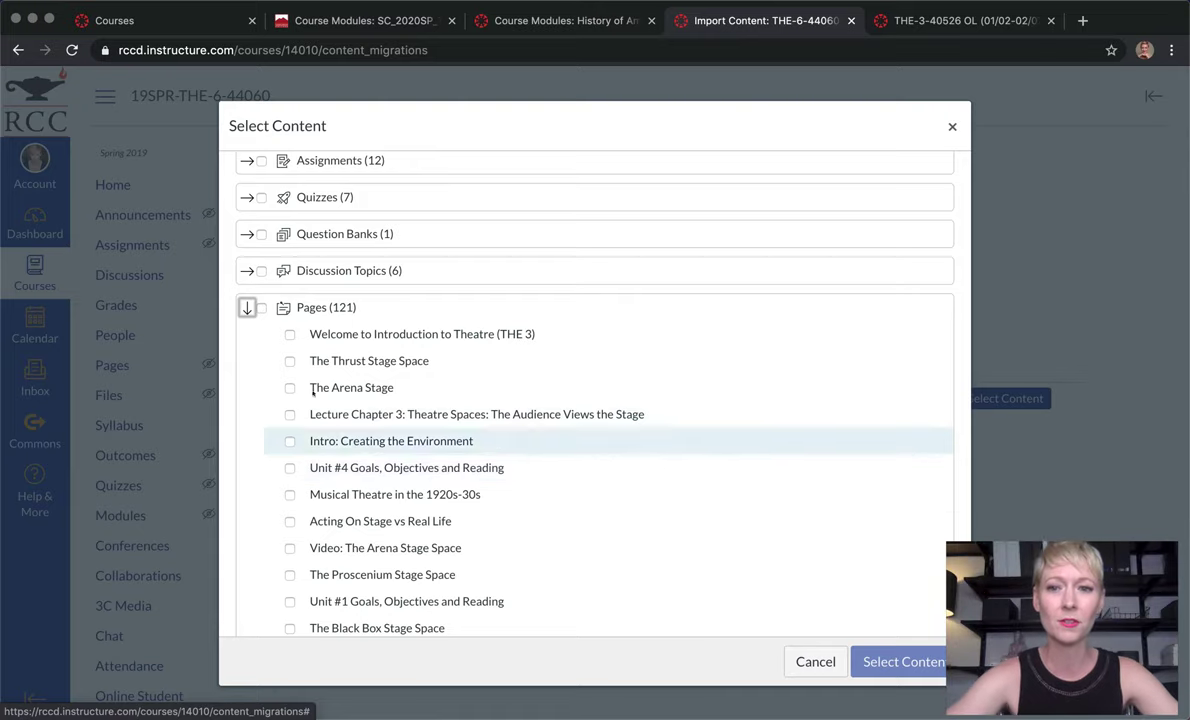
click(286, 335)
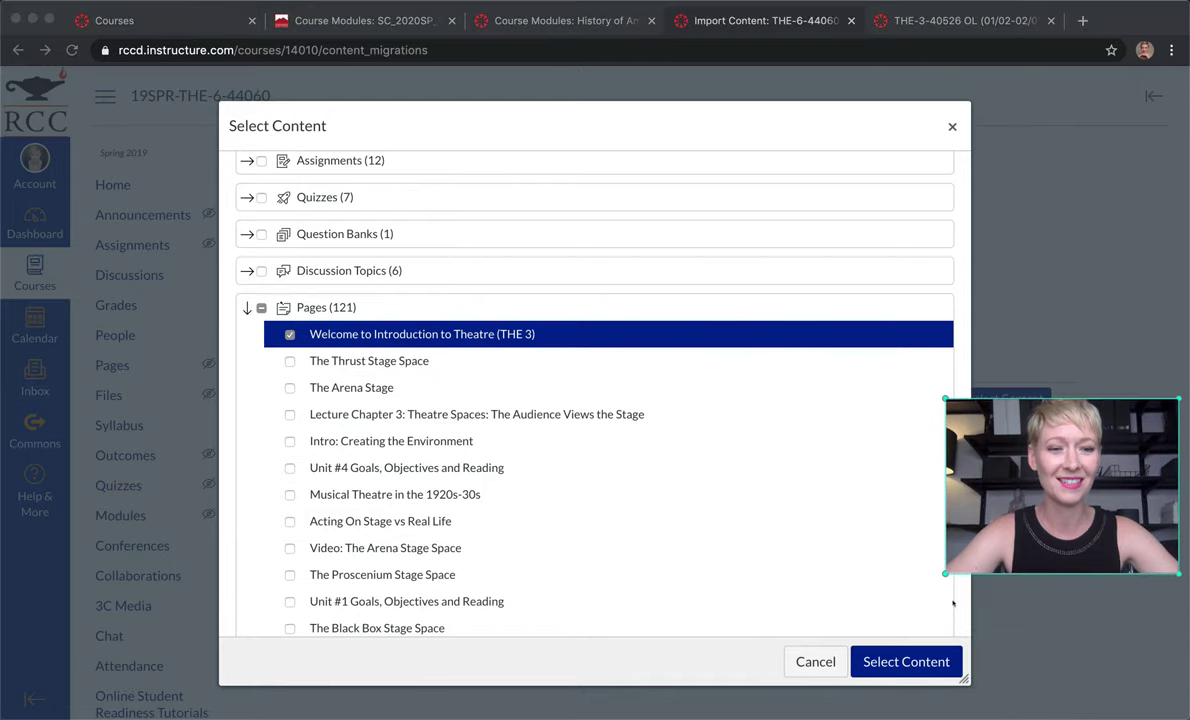
click(899, 662)
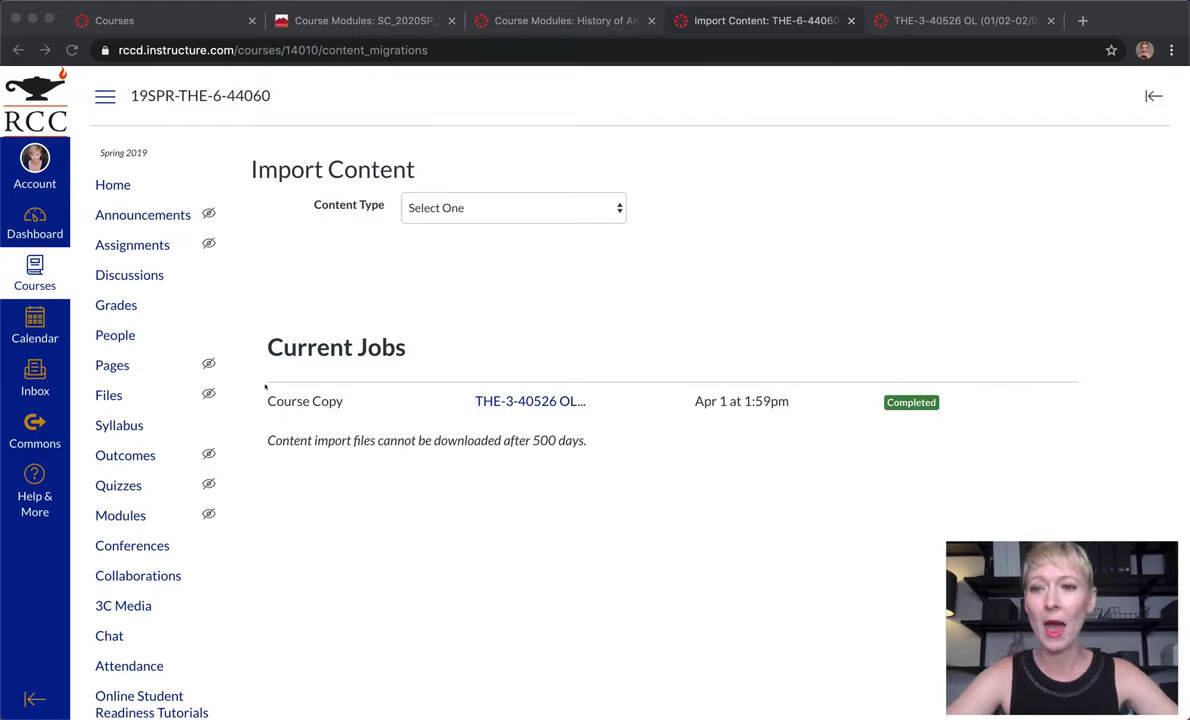
Check the imported welcome page among the course pages, and save the Pages Front Page as the course home page.
click(110, 182)
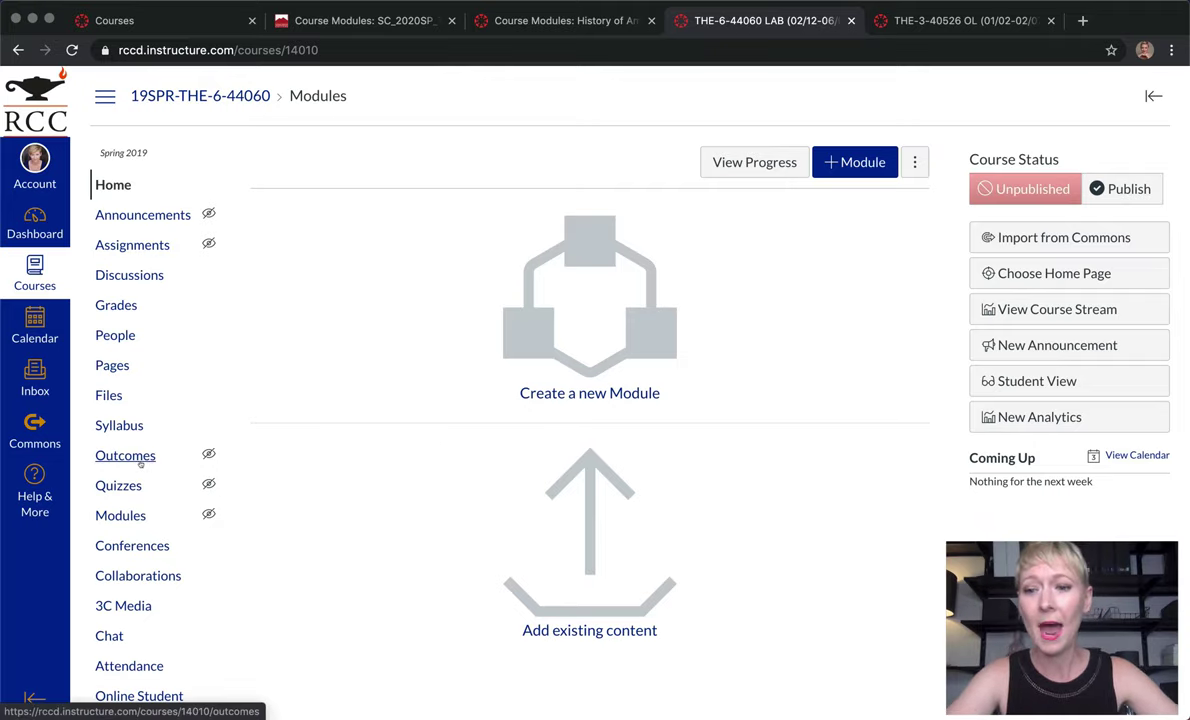
click(116, 362)
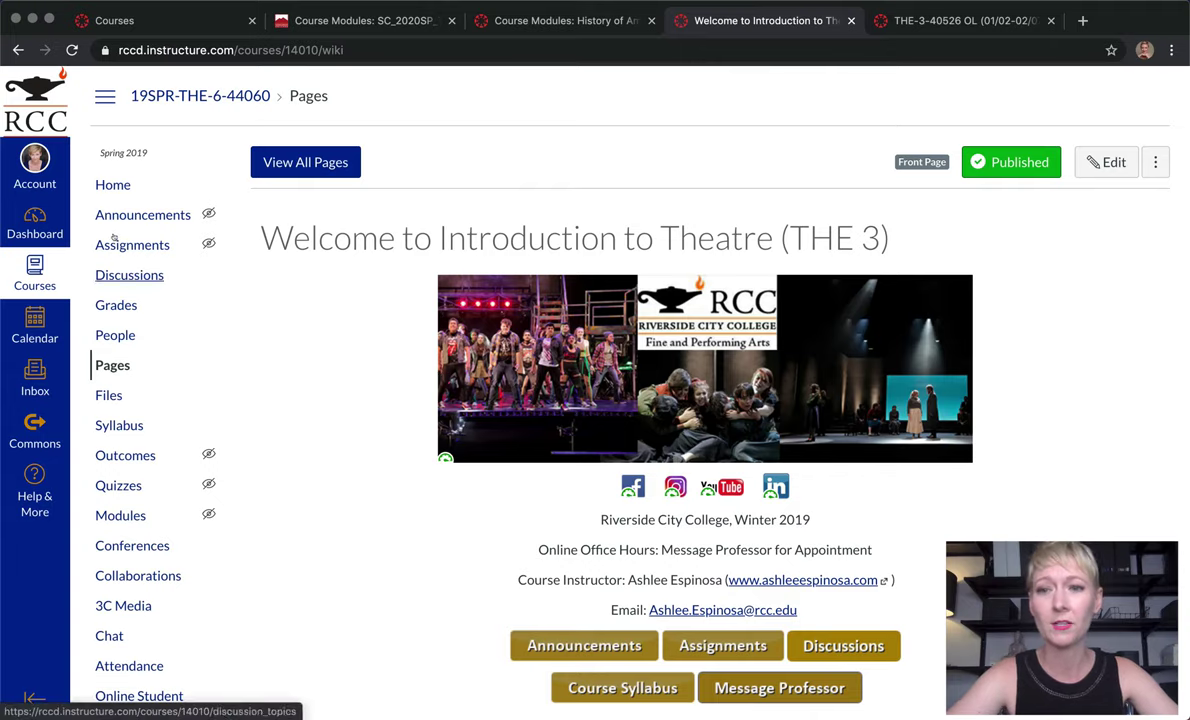
click(118, 188)
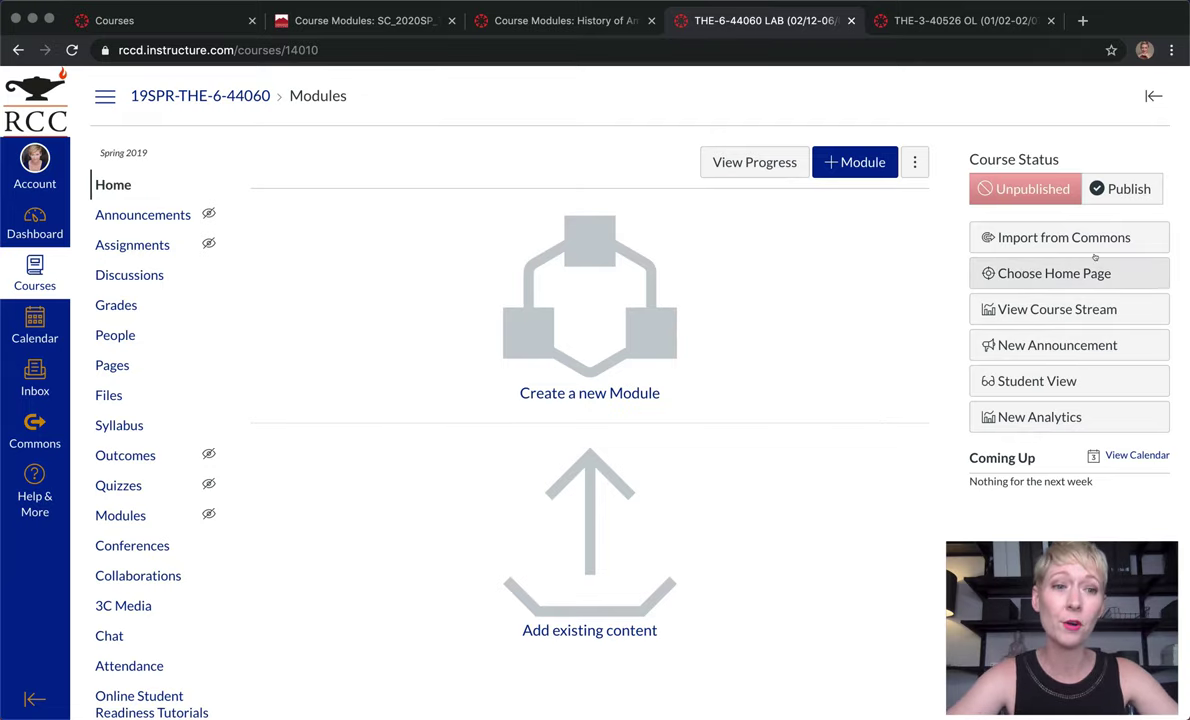
click(1044, 273)
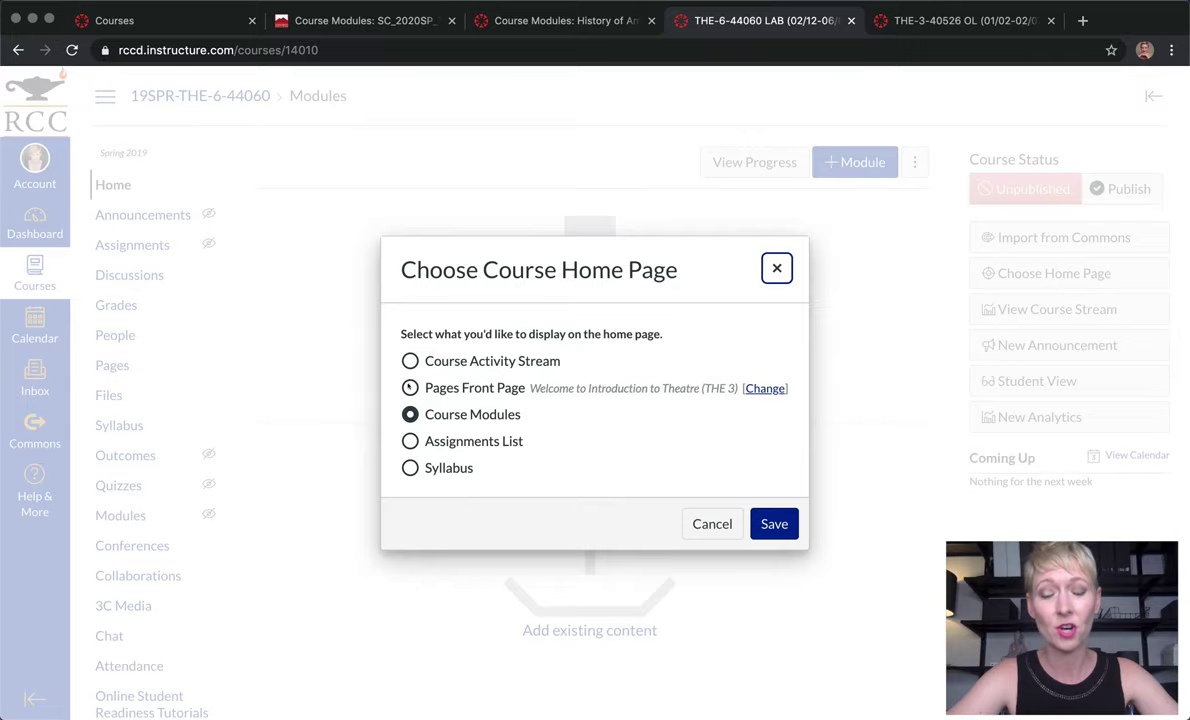
click(410, 387)
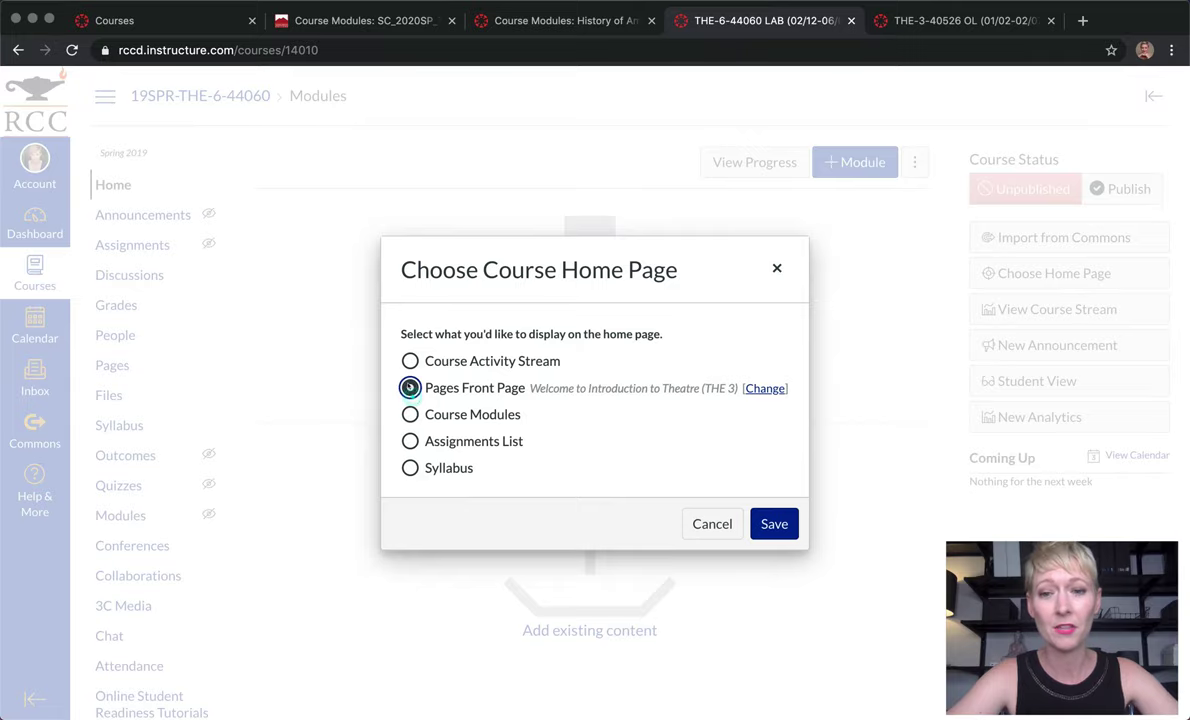
click(768, 521)
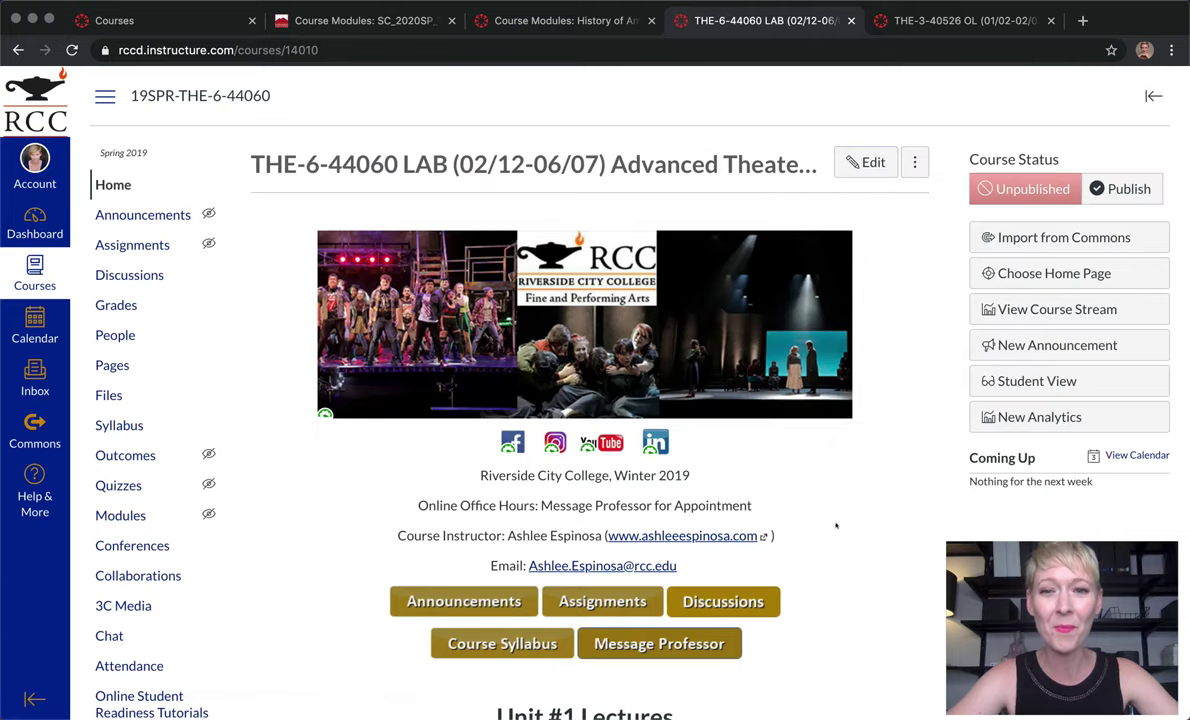
Review the new course home page from the banner down to the Unit #4 lecture links.
scroll(857, 522, down, 5)
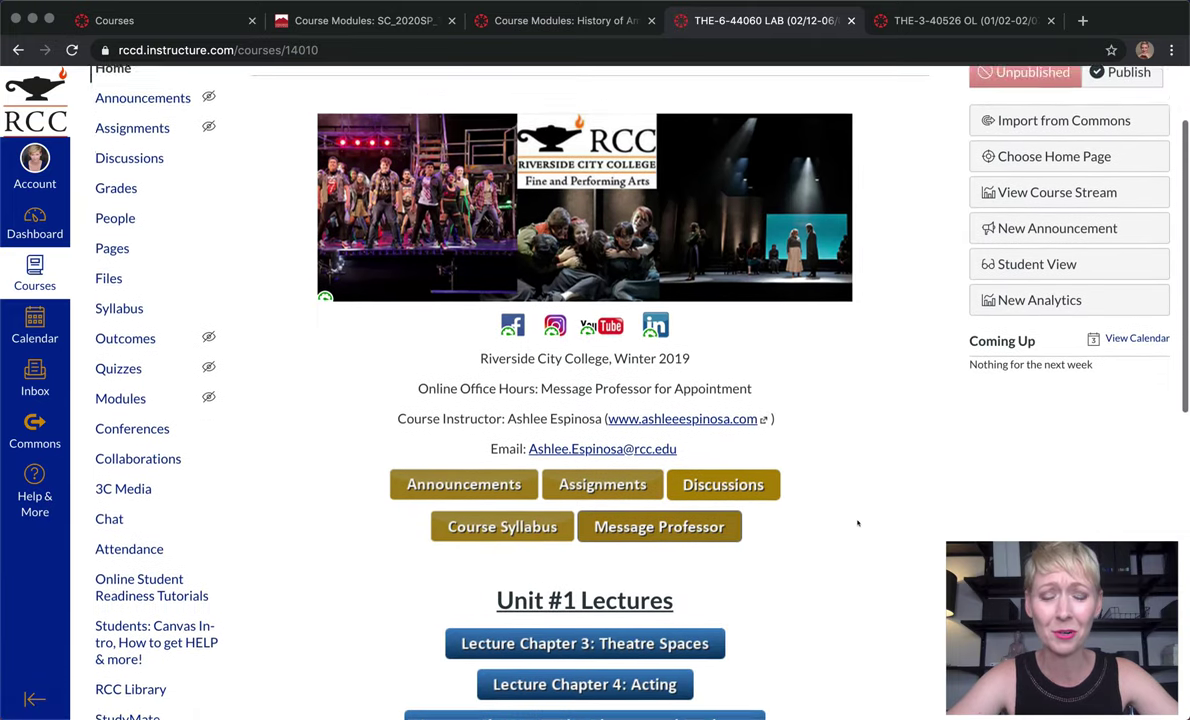
scroll(857, 522, down, 1)
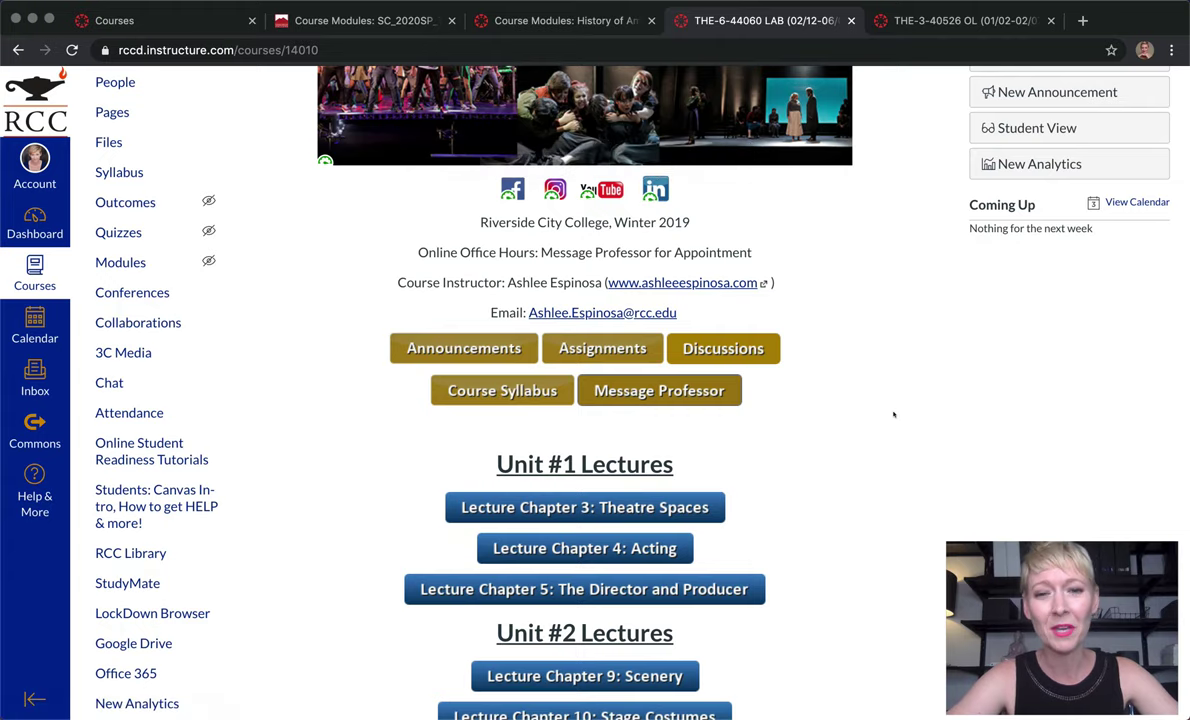
scroll(893, 414, down, 12)
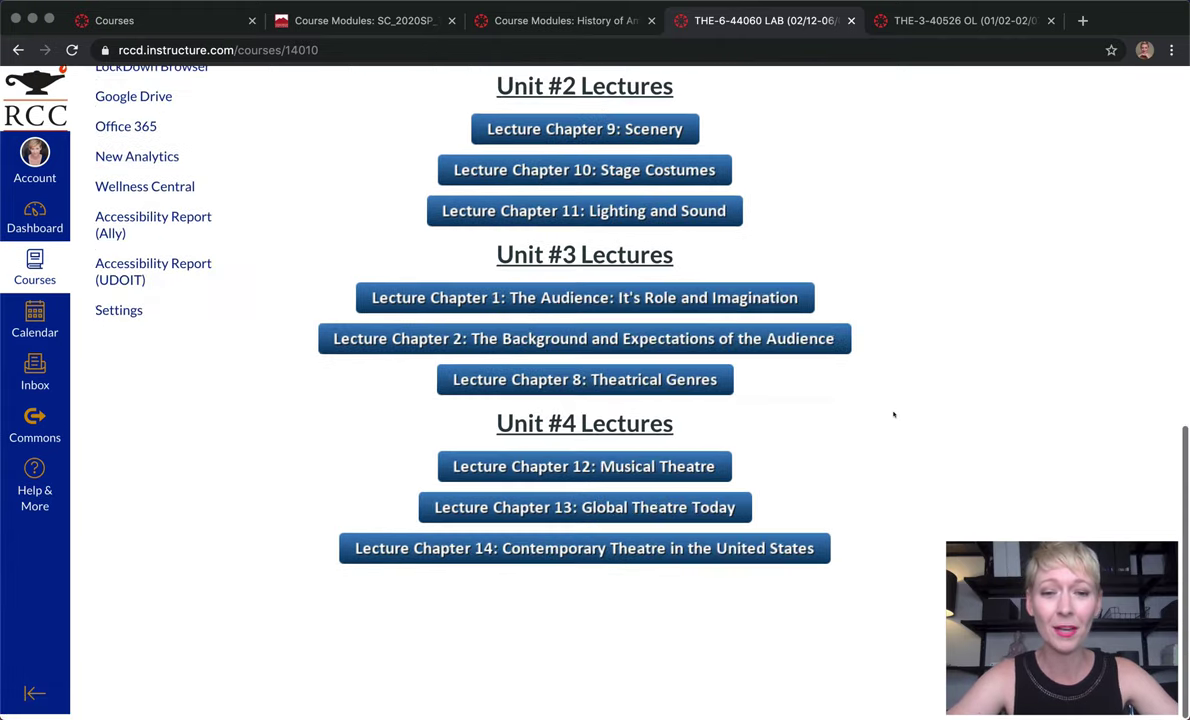
scroll(893, 414, up, 15)
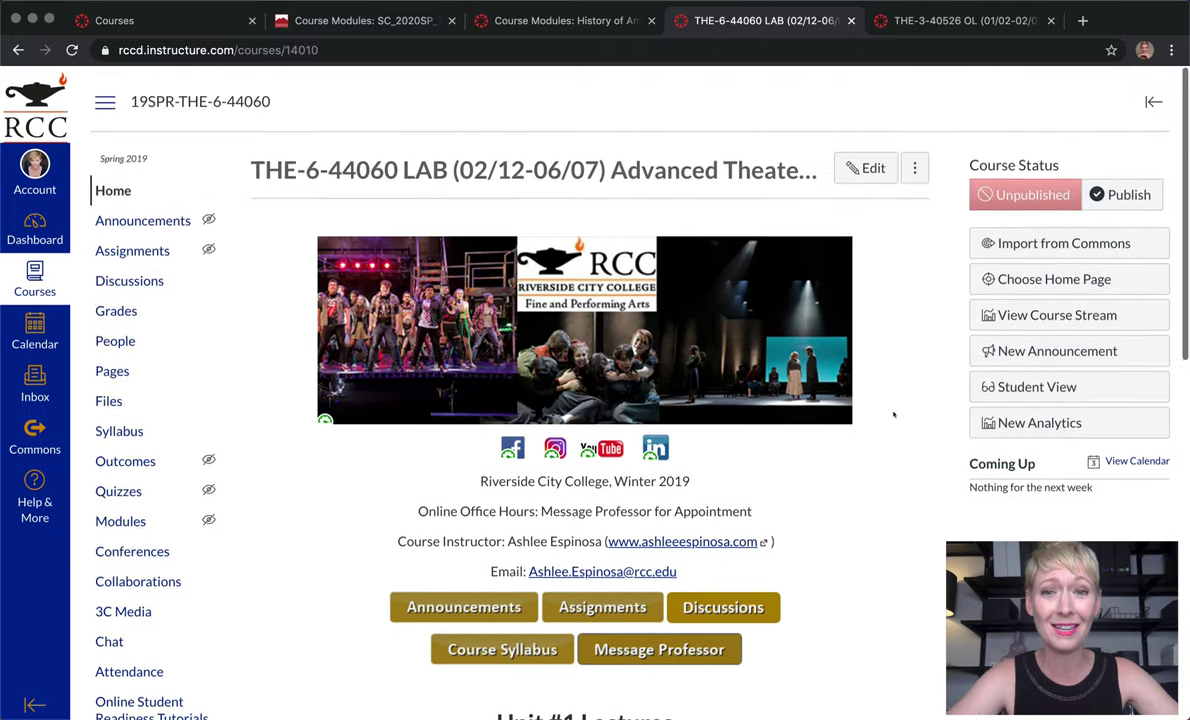
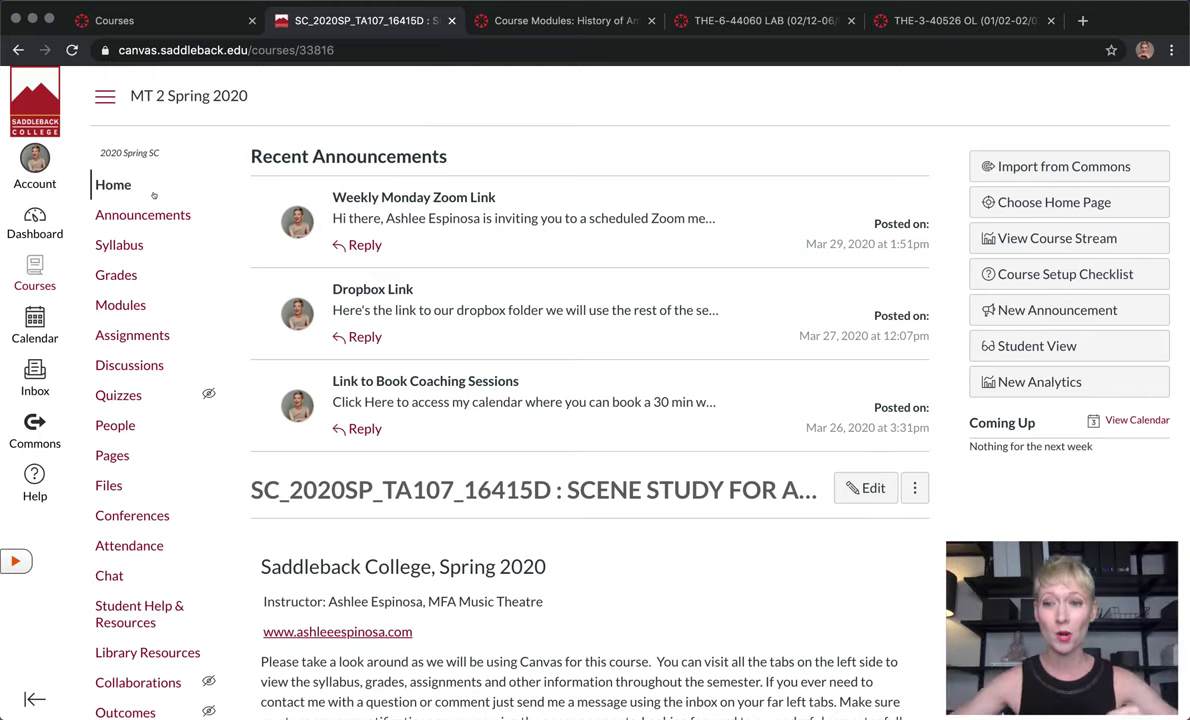
Open the content import page from the settings of the MT 2 Spring 2020 course.
scroll(135, 402, down, 5)
scroll(143, 405, up, 1)
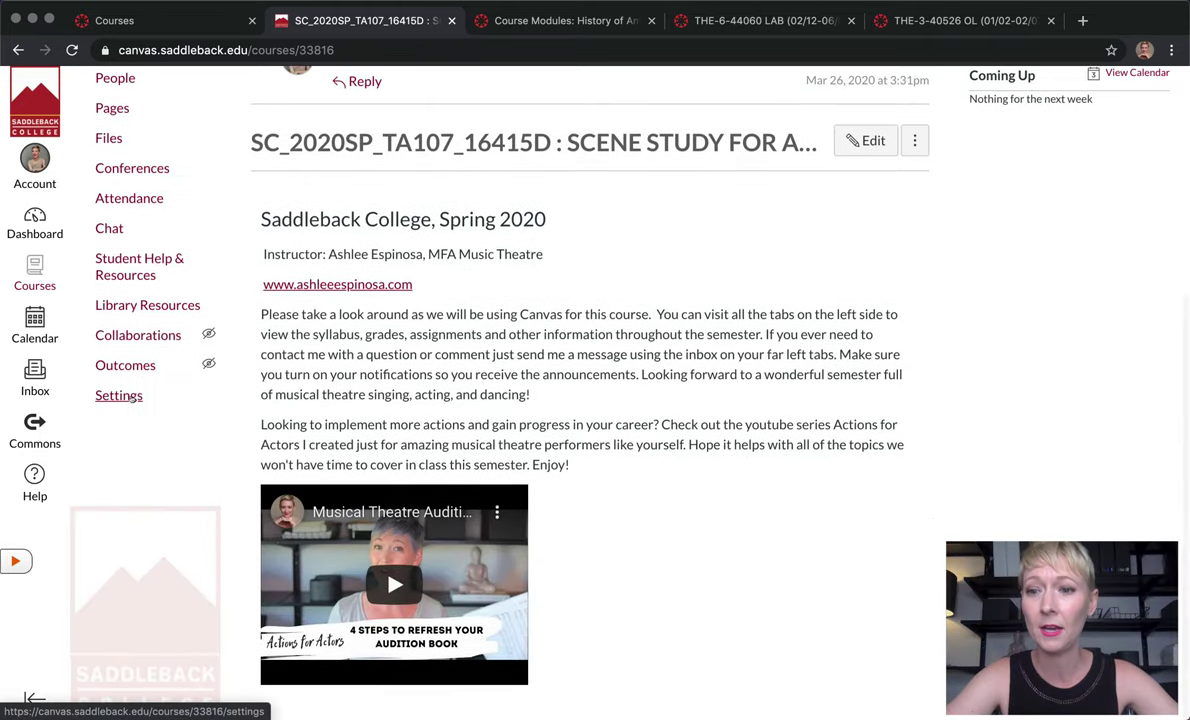
click(120, 395)
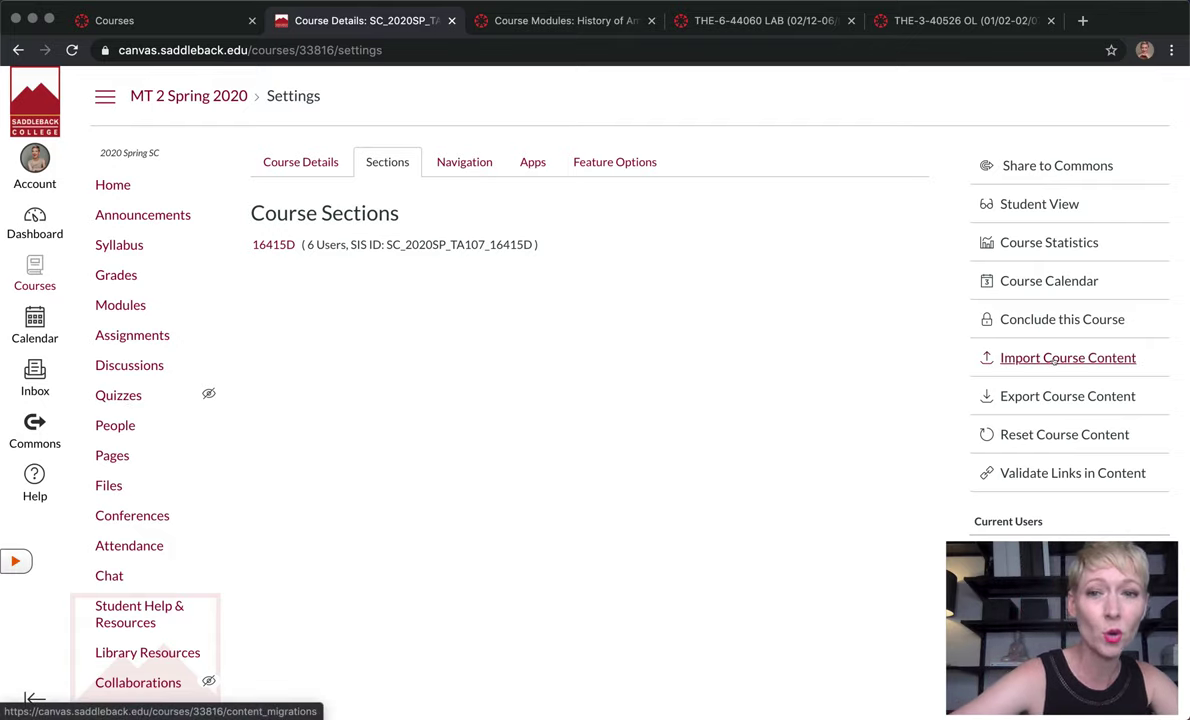
click(1060, 368)
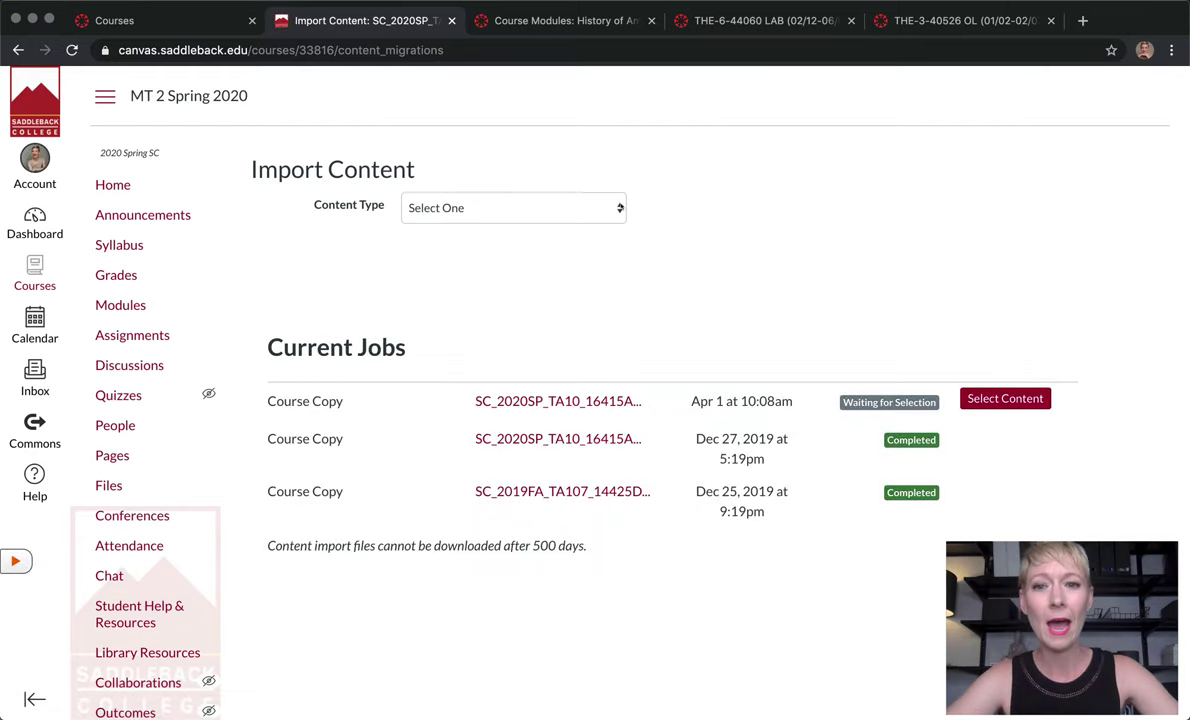
Set the import to copy the Canvas course SC_2020SP_TA10_16415A : MUSICAL THEATRE TECHNIQUES.
click(615, 207)
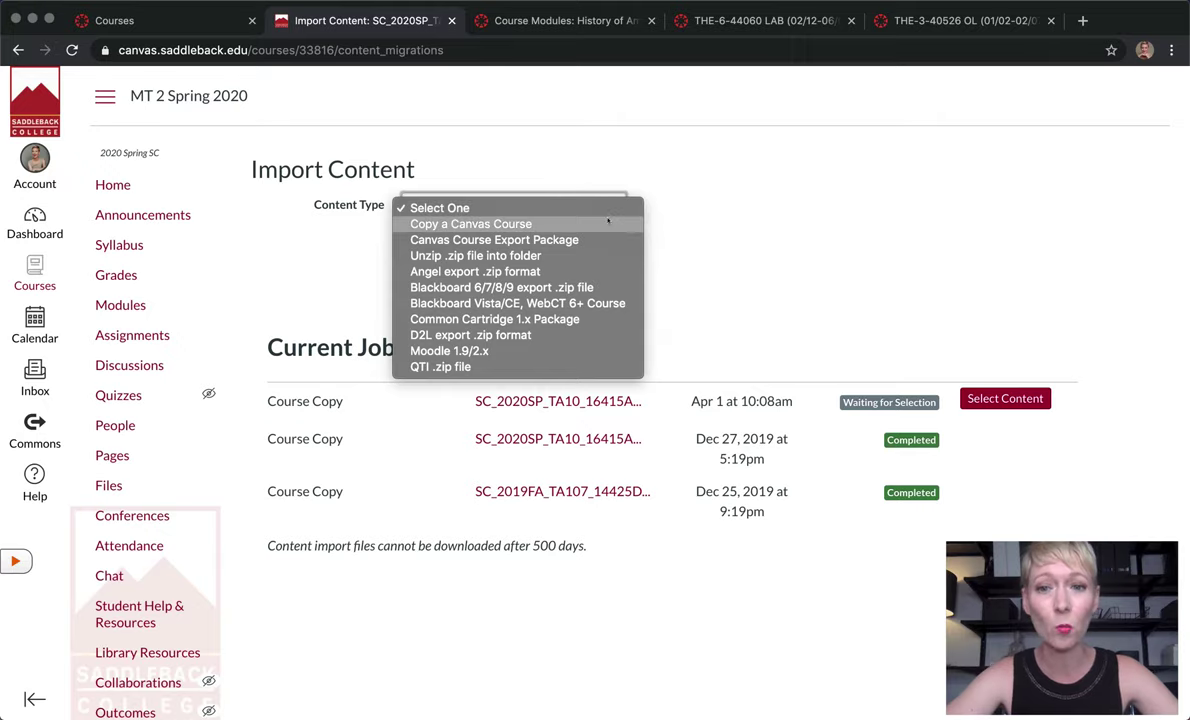
click(543, 226)
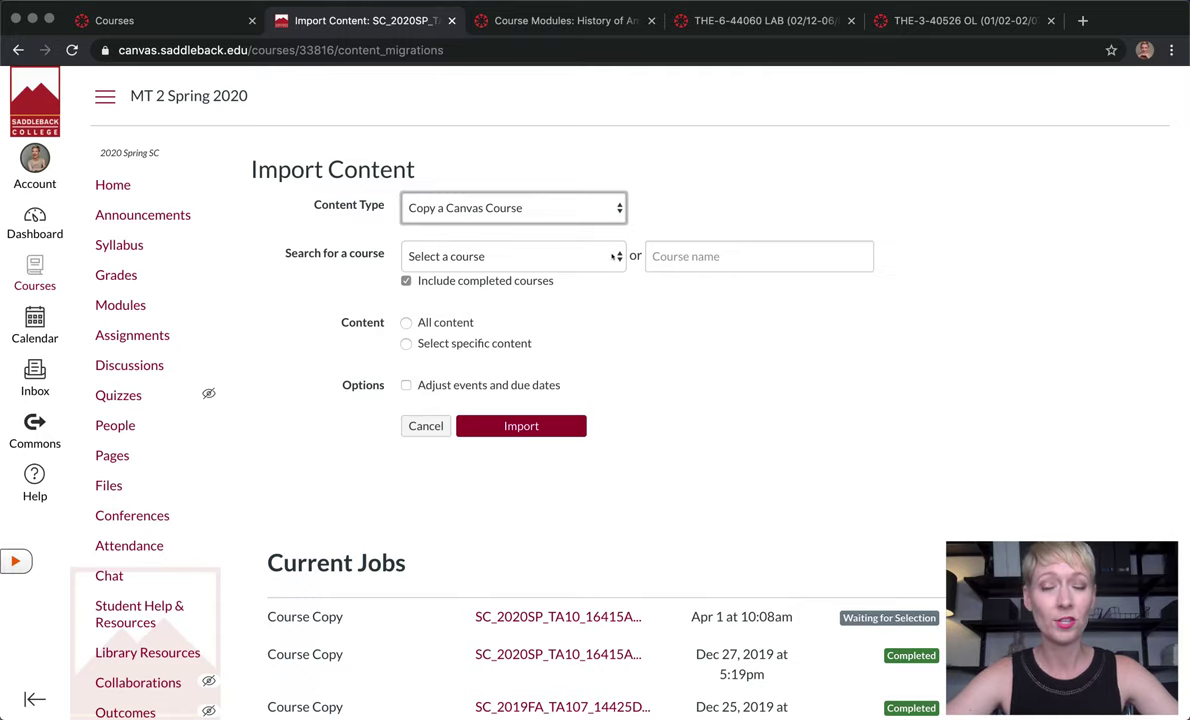
click(614, 257)
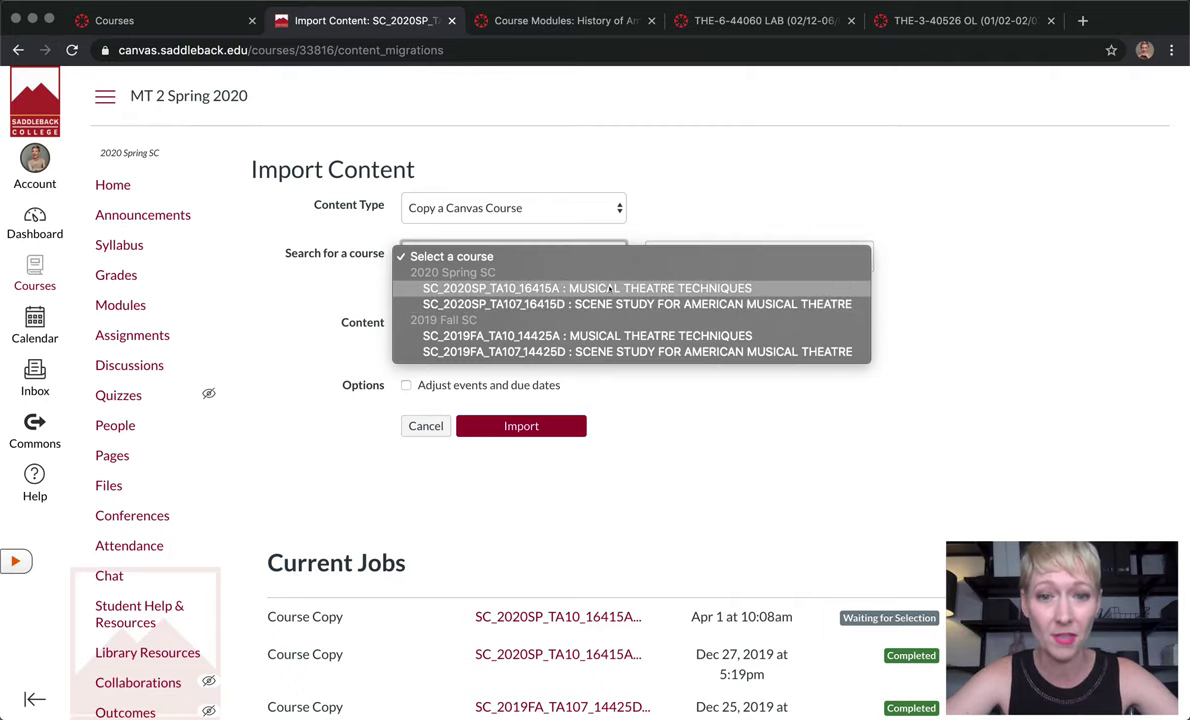
click(609, 289)
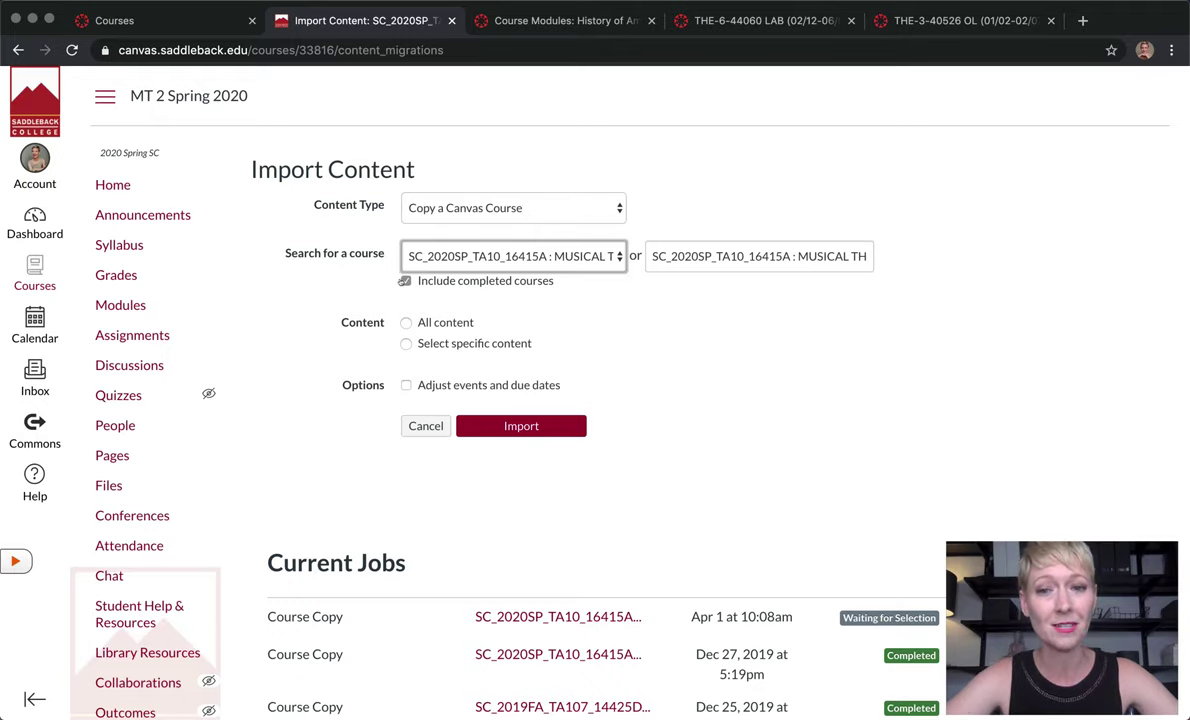
Start the import with specific content only, and open the content selection for the new course copy job.
click(405, 343)
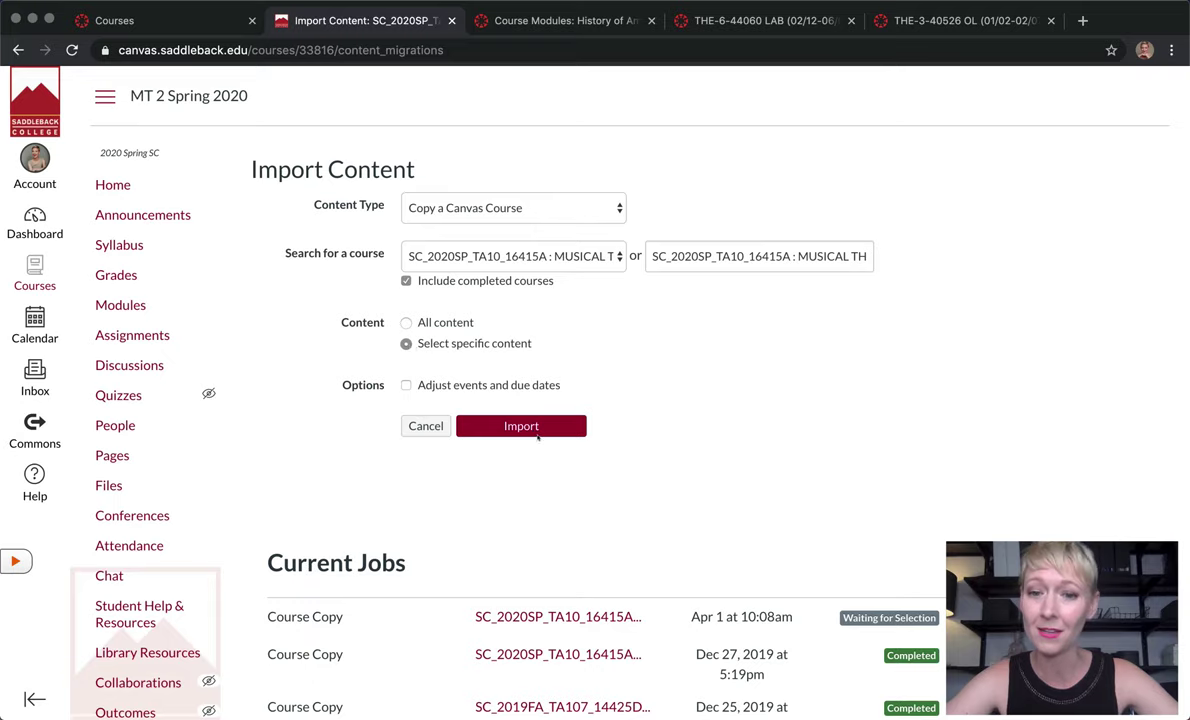
click(521, 426)
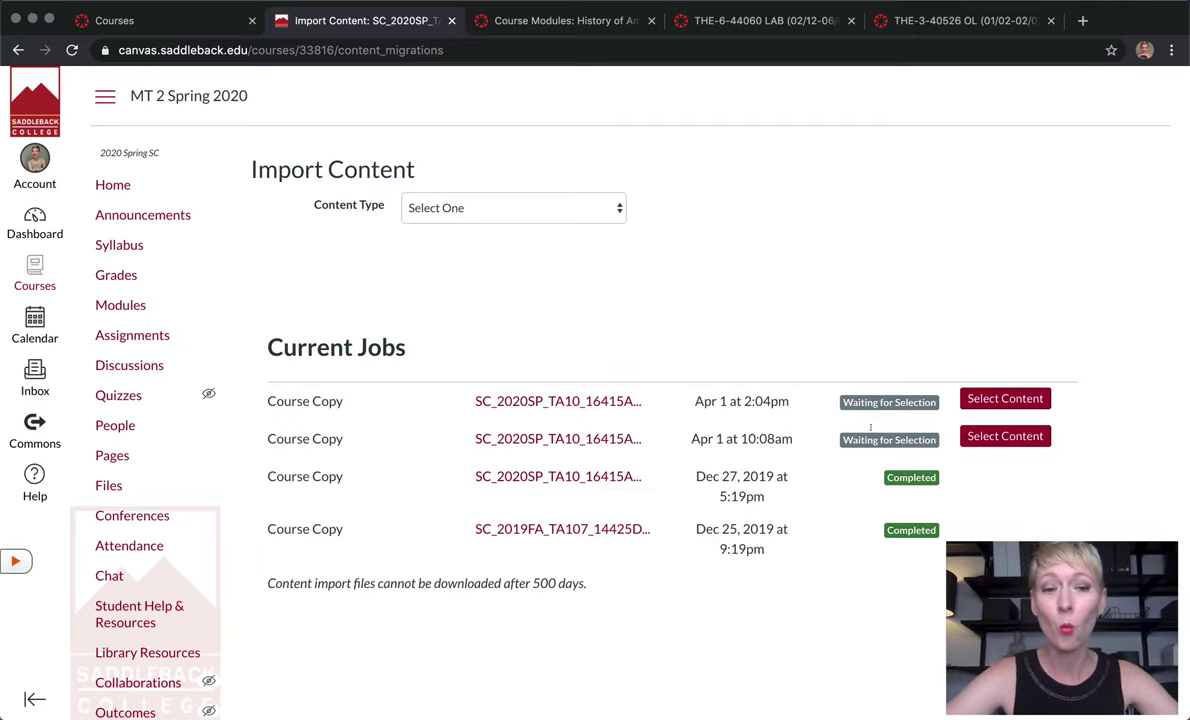
click(999, 398)
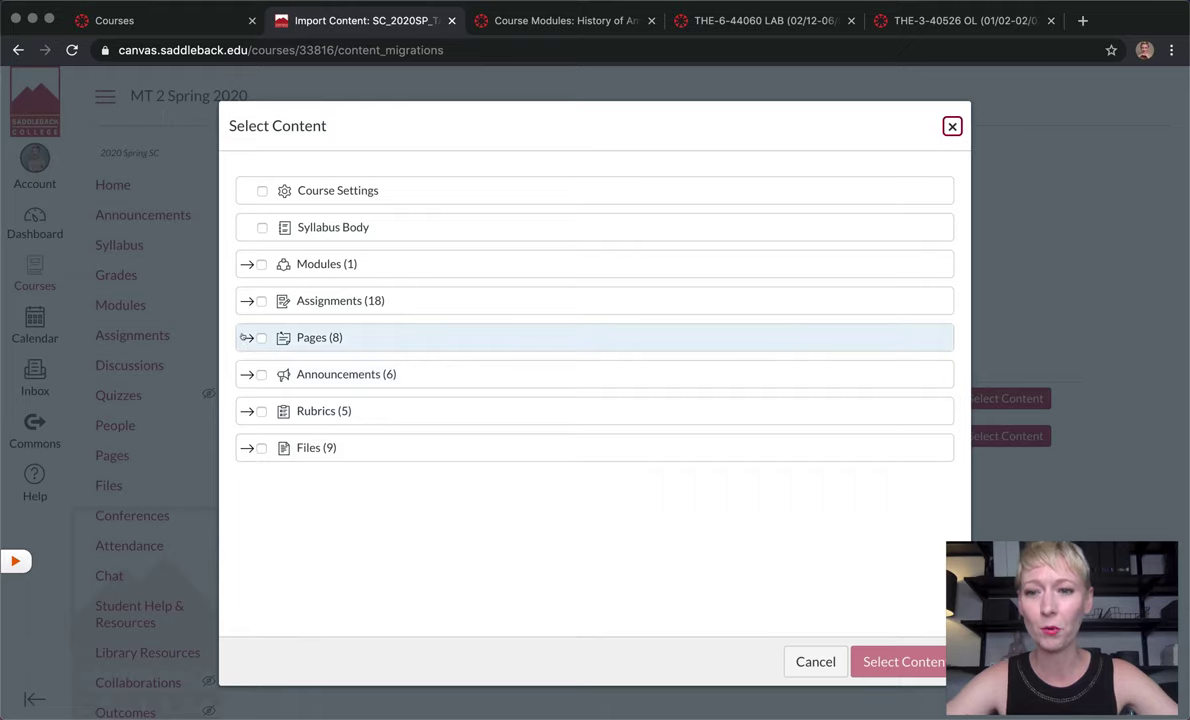
Examine the modules and pages offered for import, leaving the page list expanded and the module list collapsed.
click(245, 301)
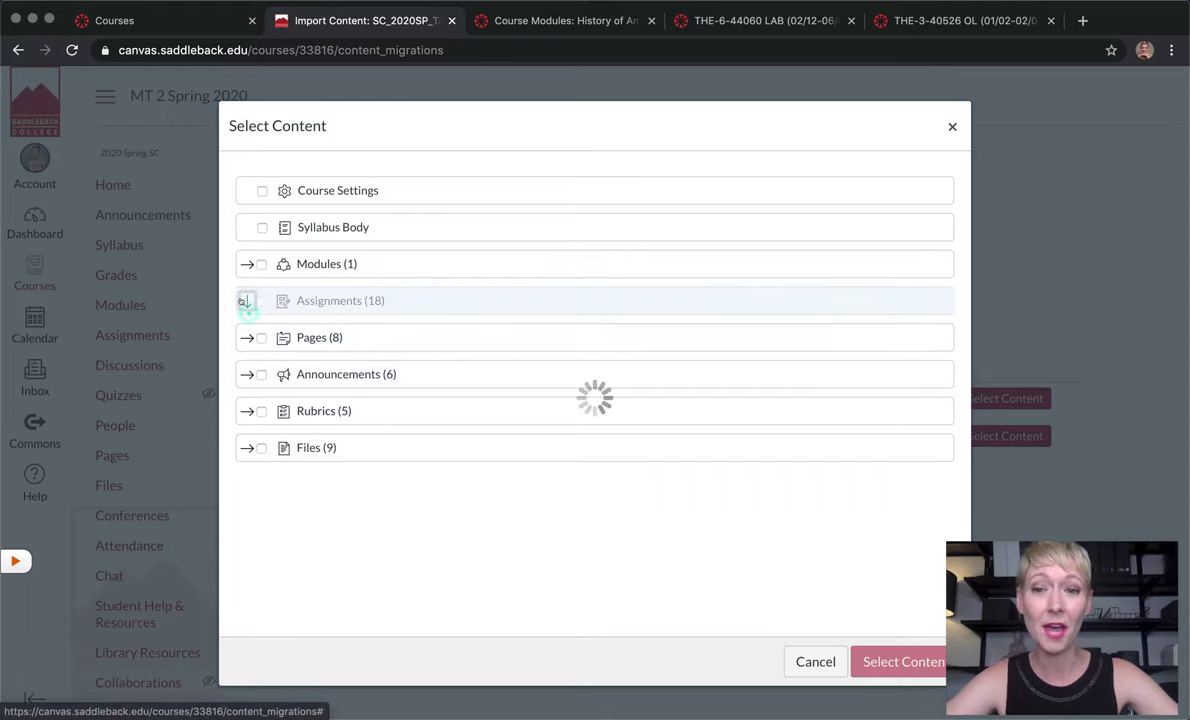
click(245, 301)
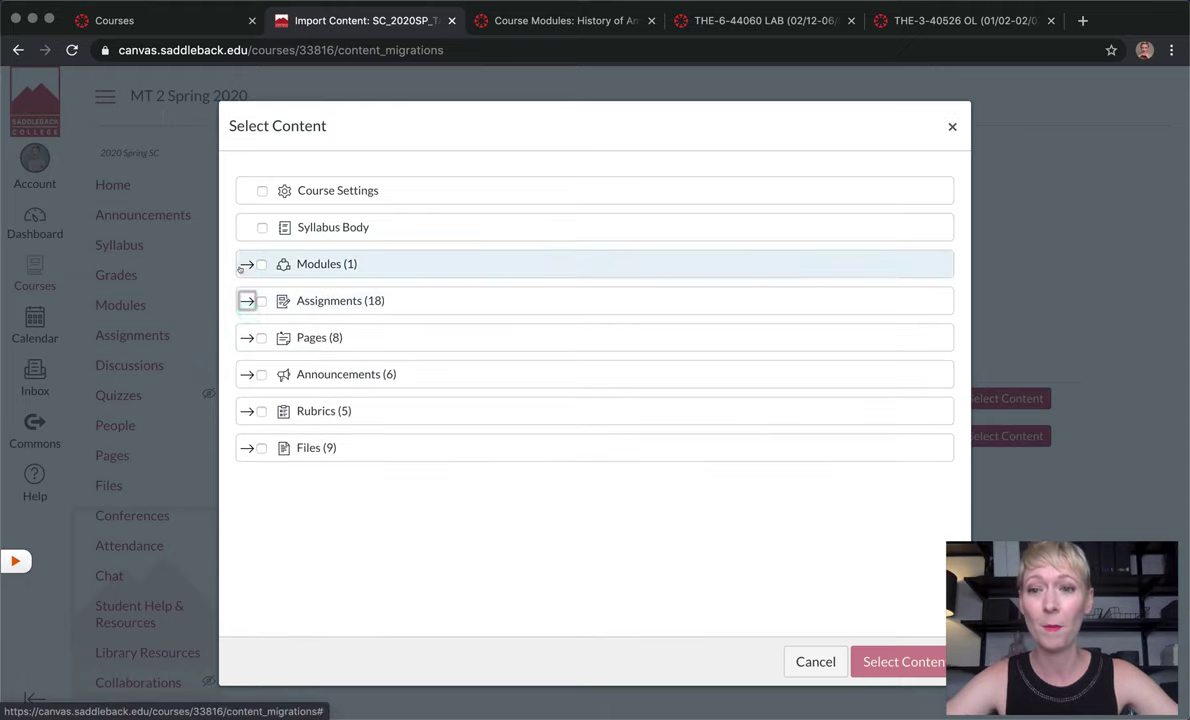
click(246, 264)
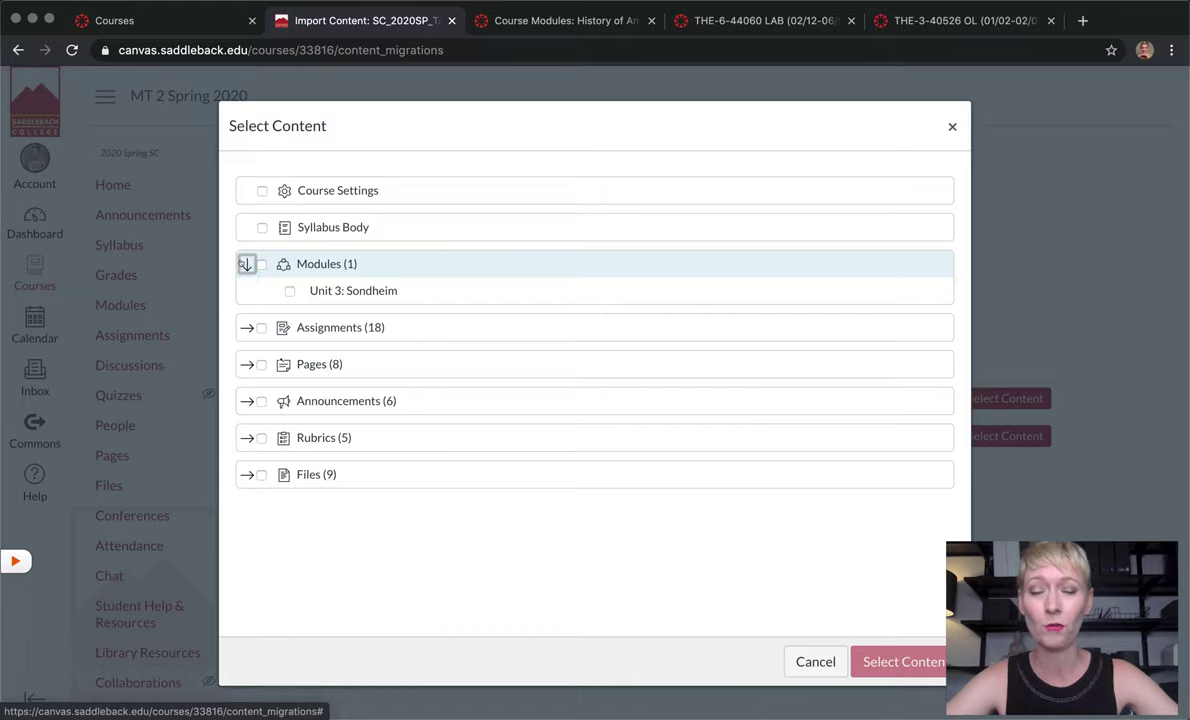
click(246, 264)
click(246, 264)
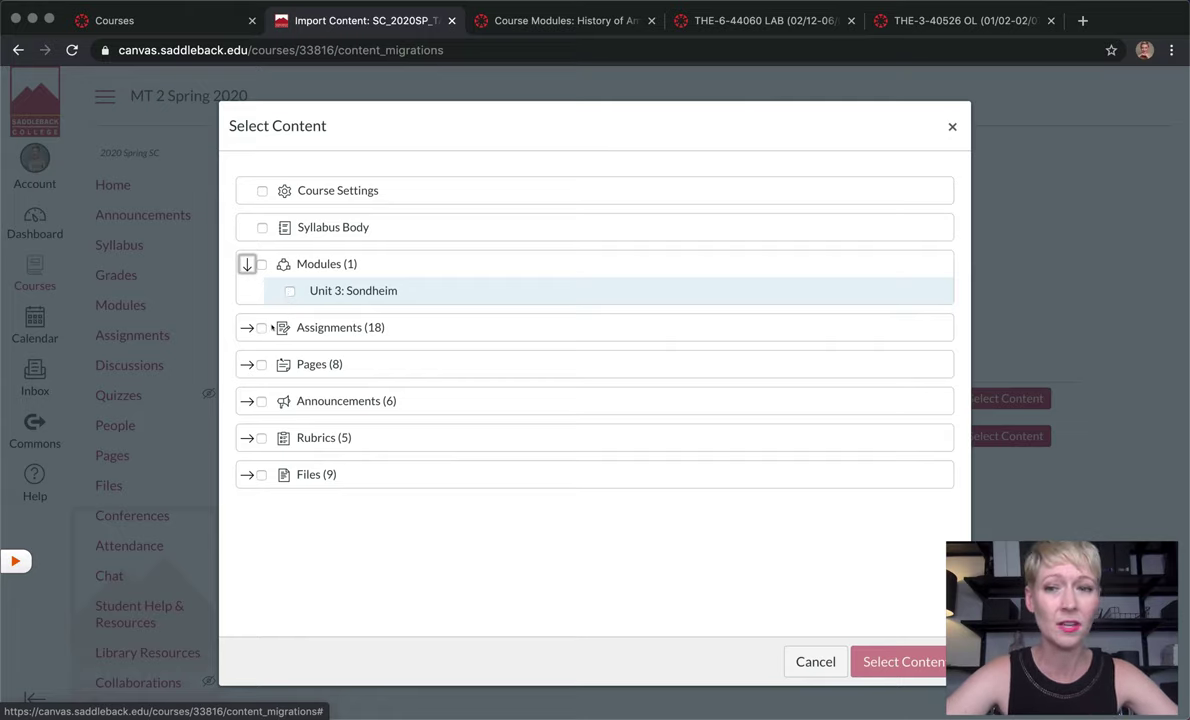
click(246, 364)
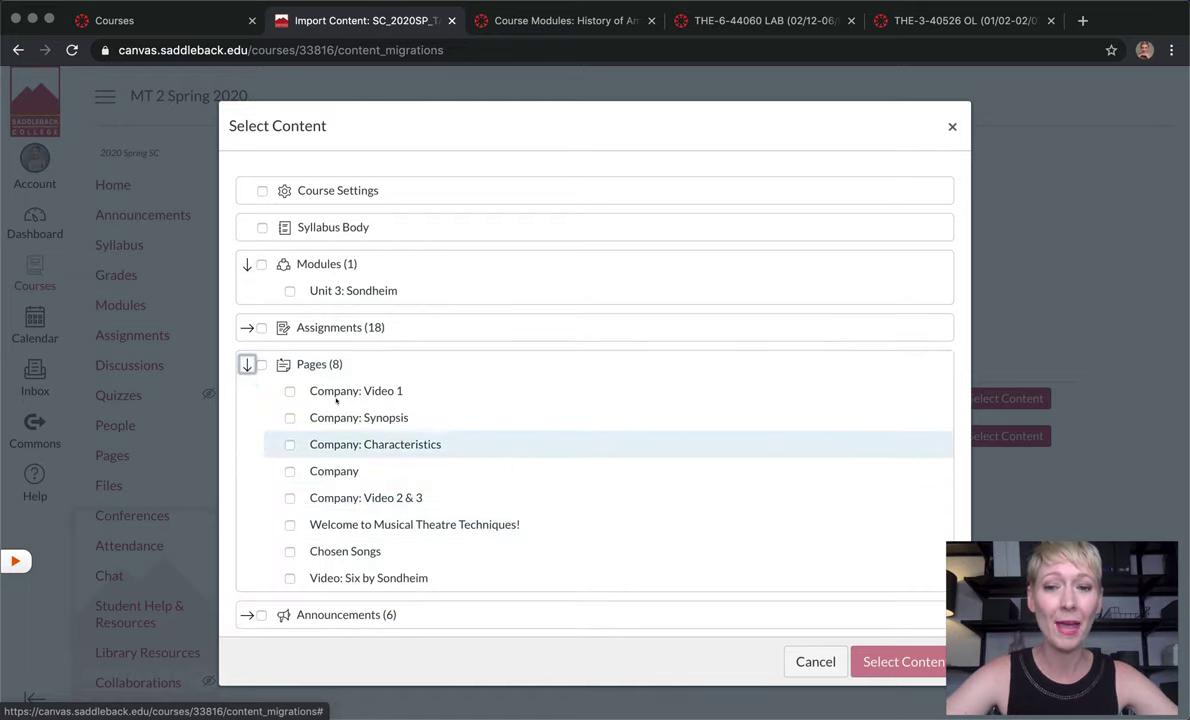
click(246, 264)
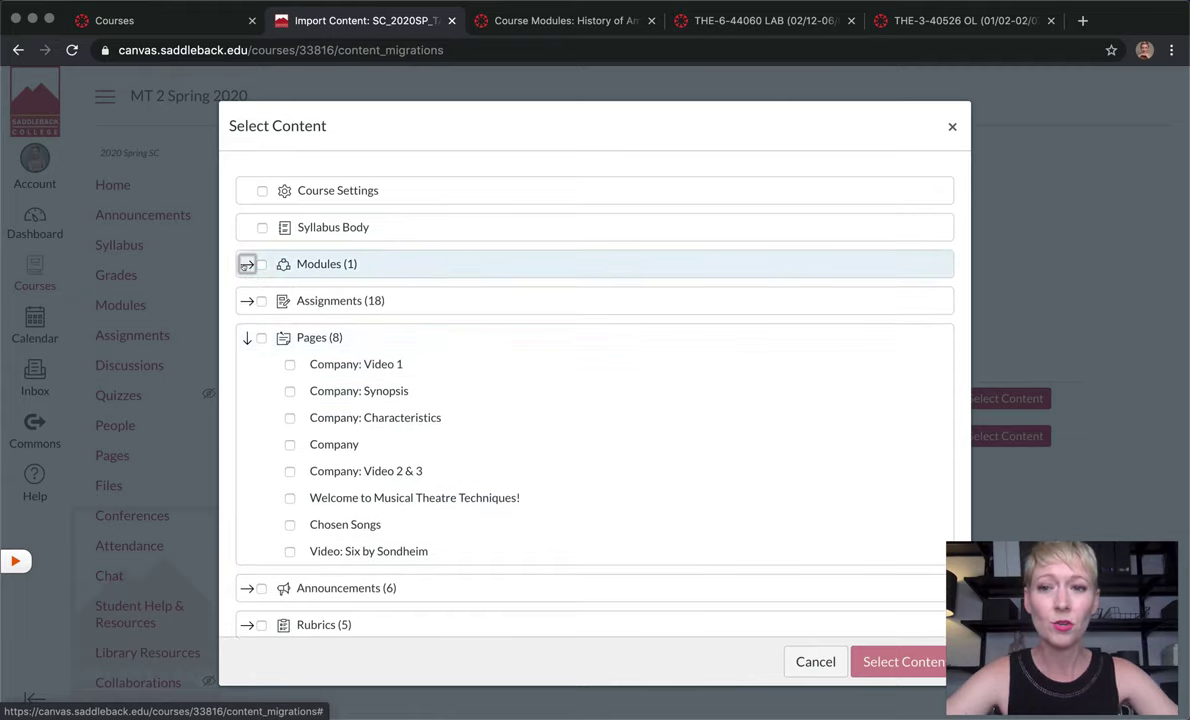
click(246, 264)
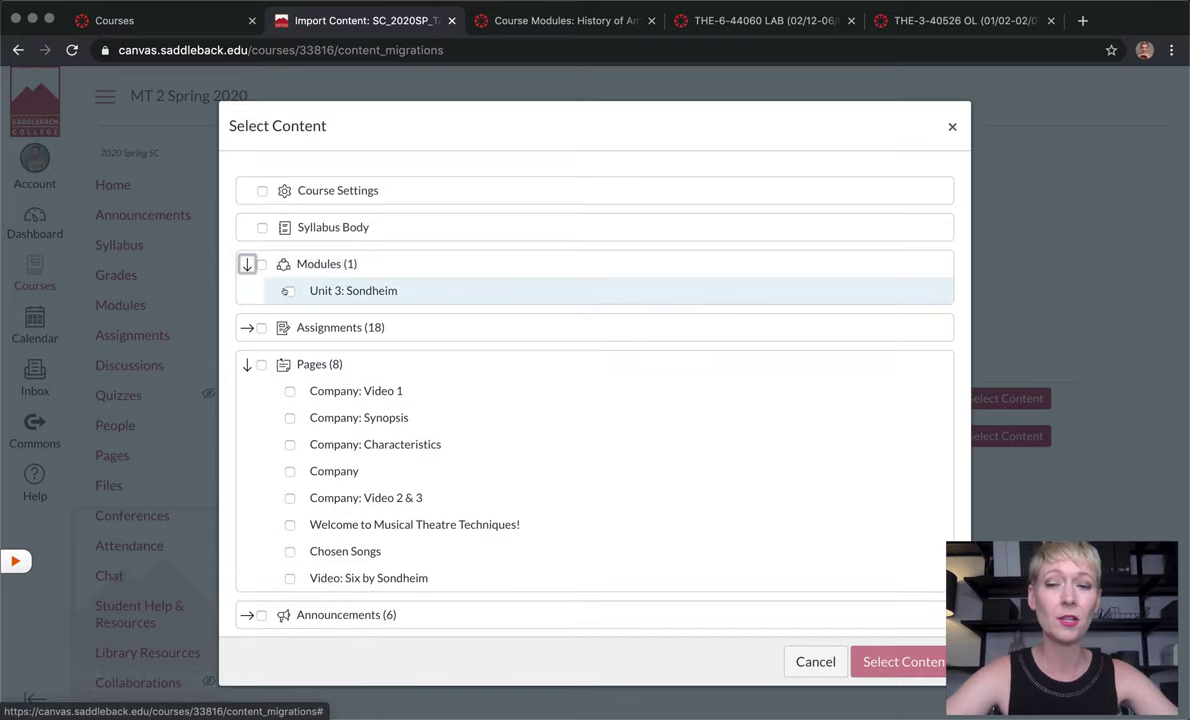
click(246, 264)
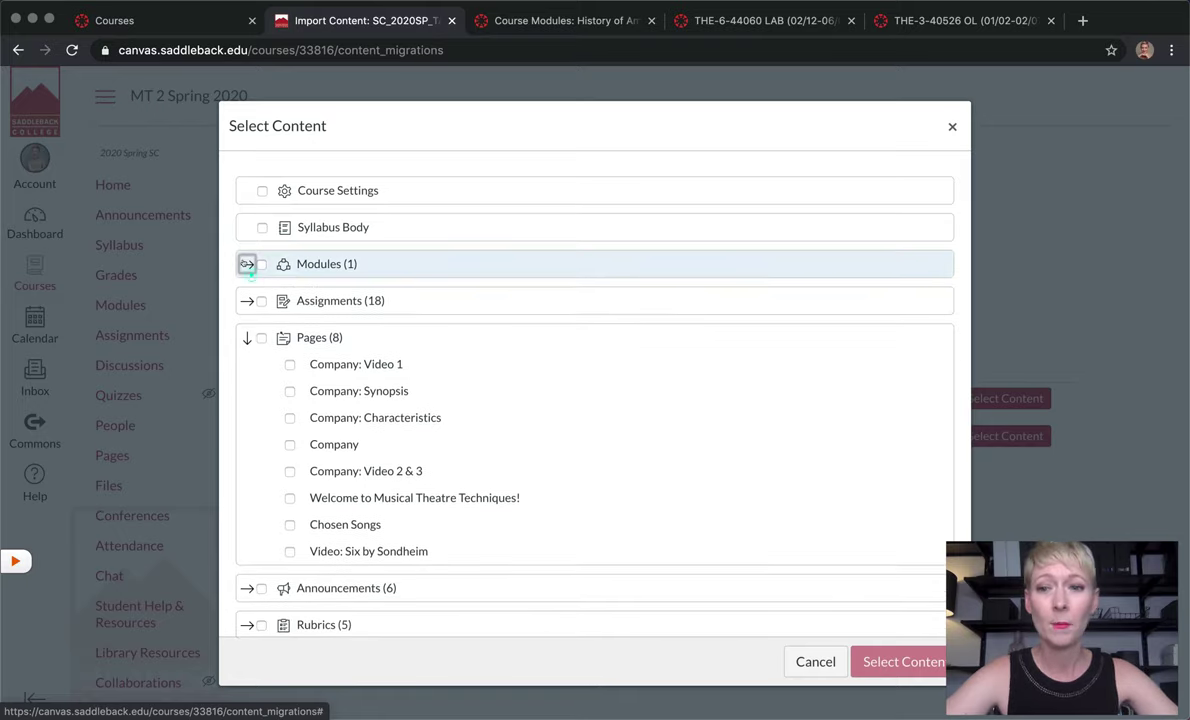
Import the pages Company: Video 1, Company: Synopsis, Company: Characteristics, Company, and Company: Video 2 & 3.
click(290, 364)
click(289, 391)
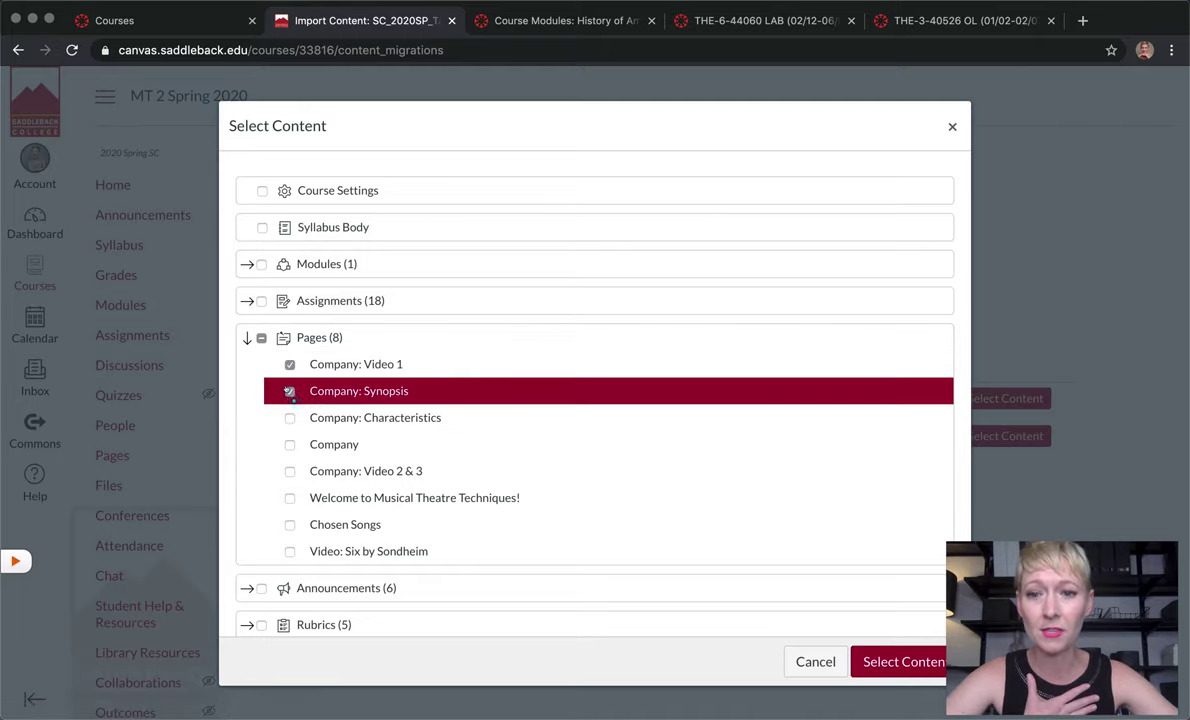
click(289, 417)
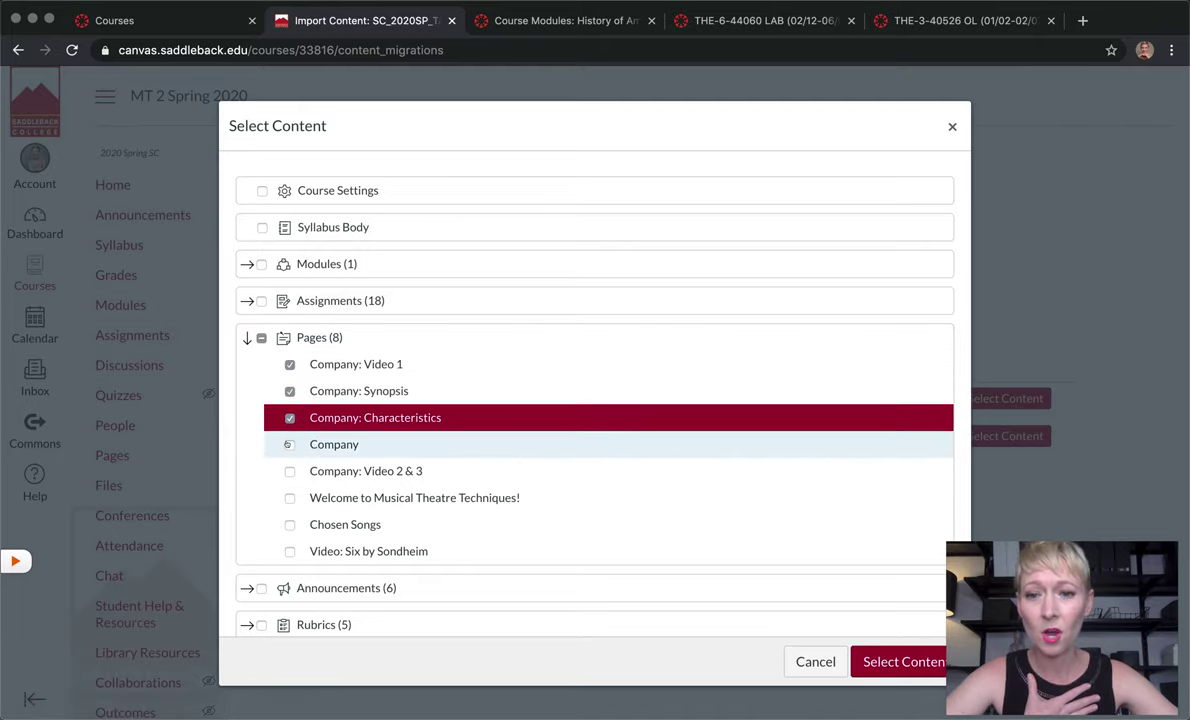
click(289, 444)
click(290, 471)
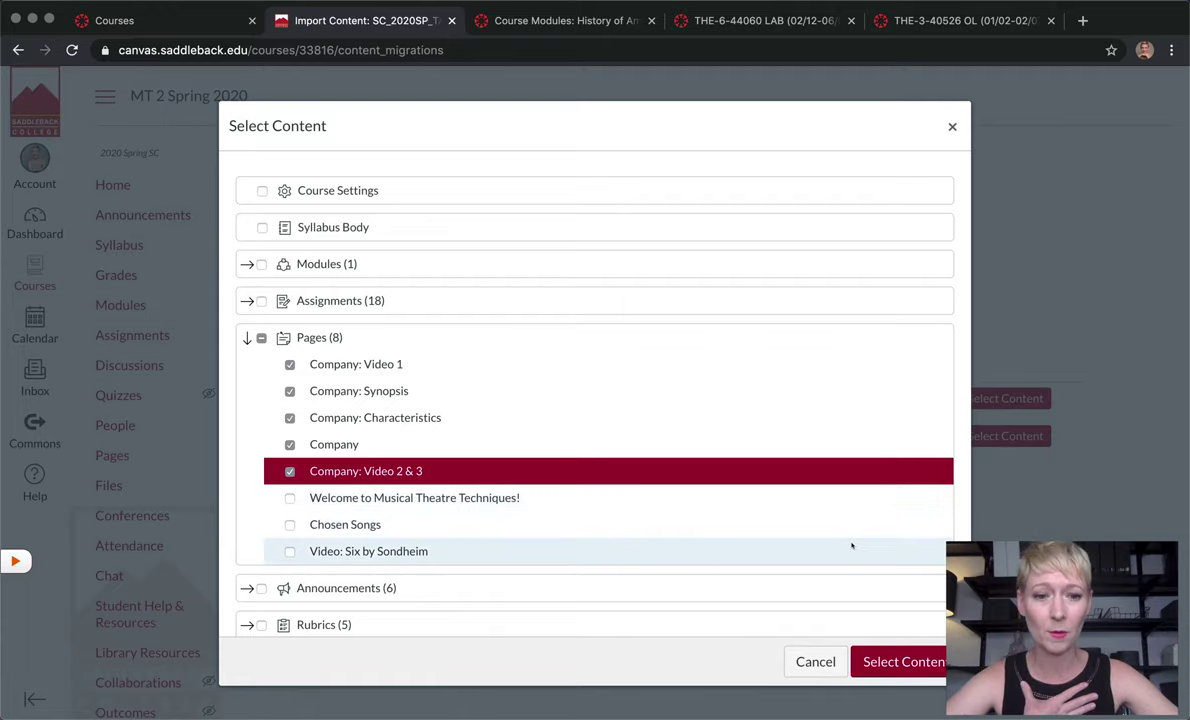
click(886, 661)
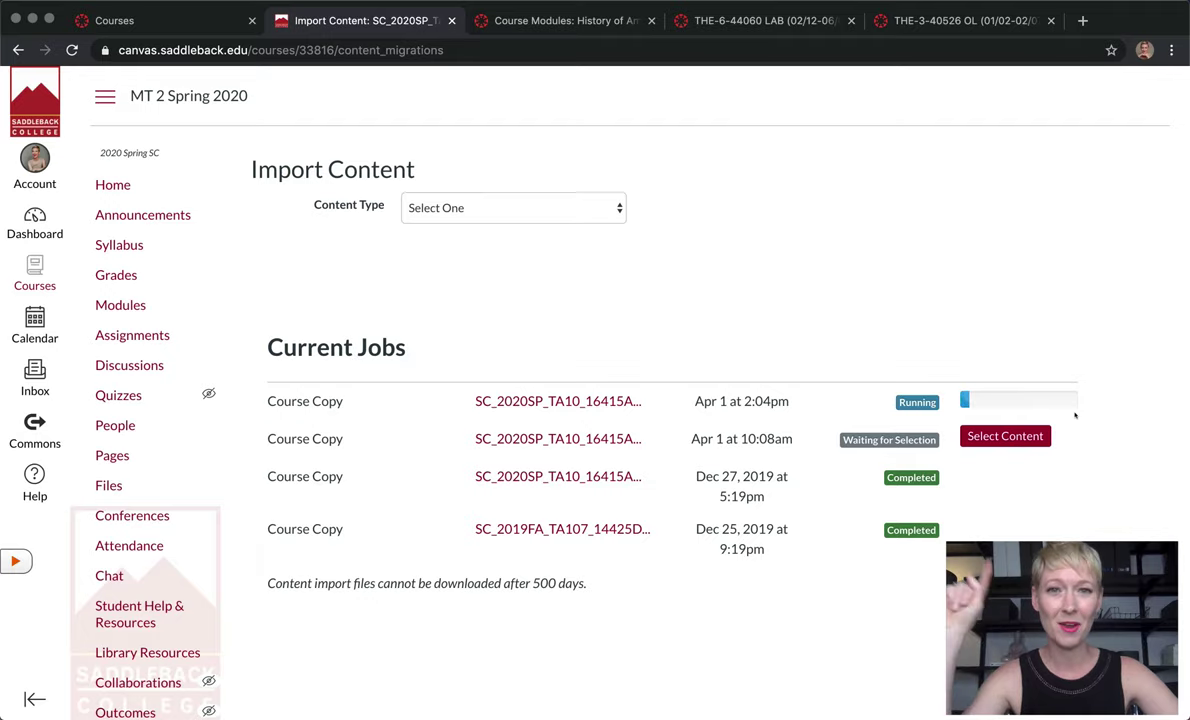
Check the course's modules and its full page list for the imported Company pages.
click(100, 180)
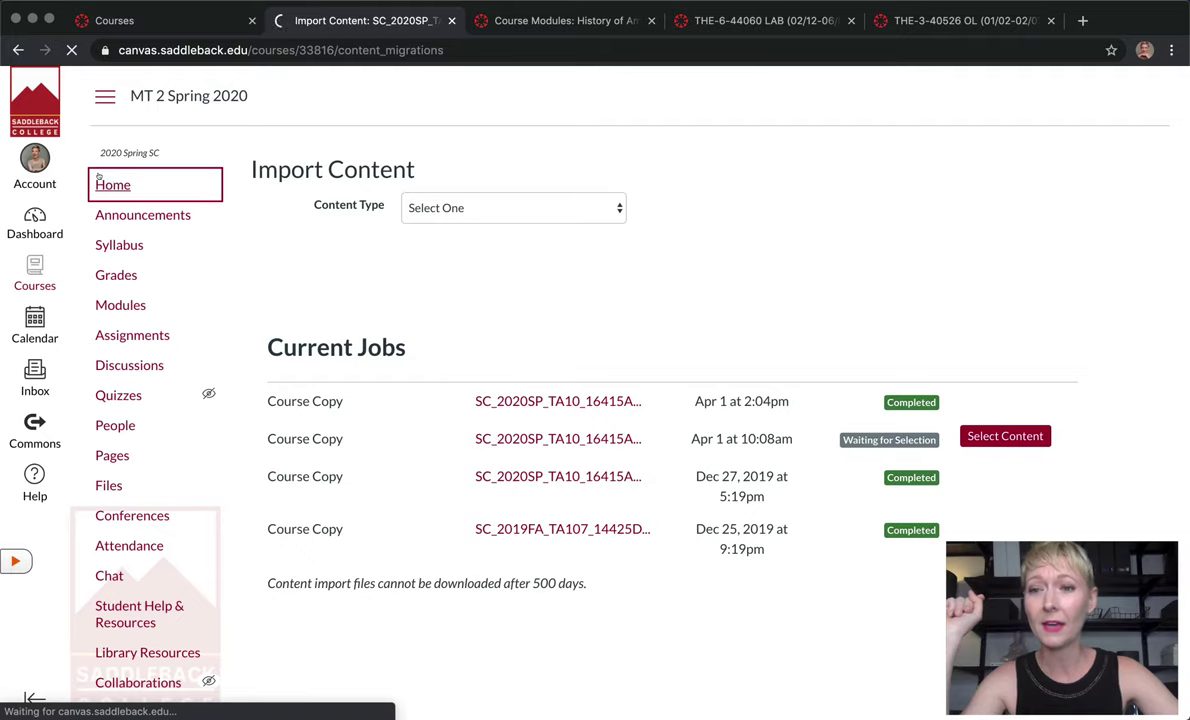
click(125, 306)
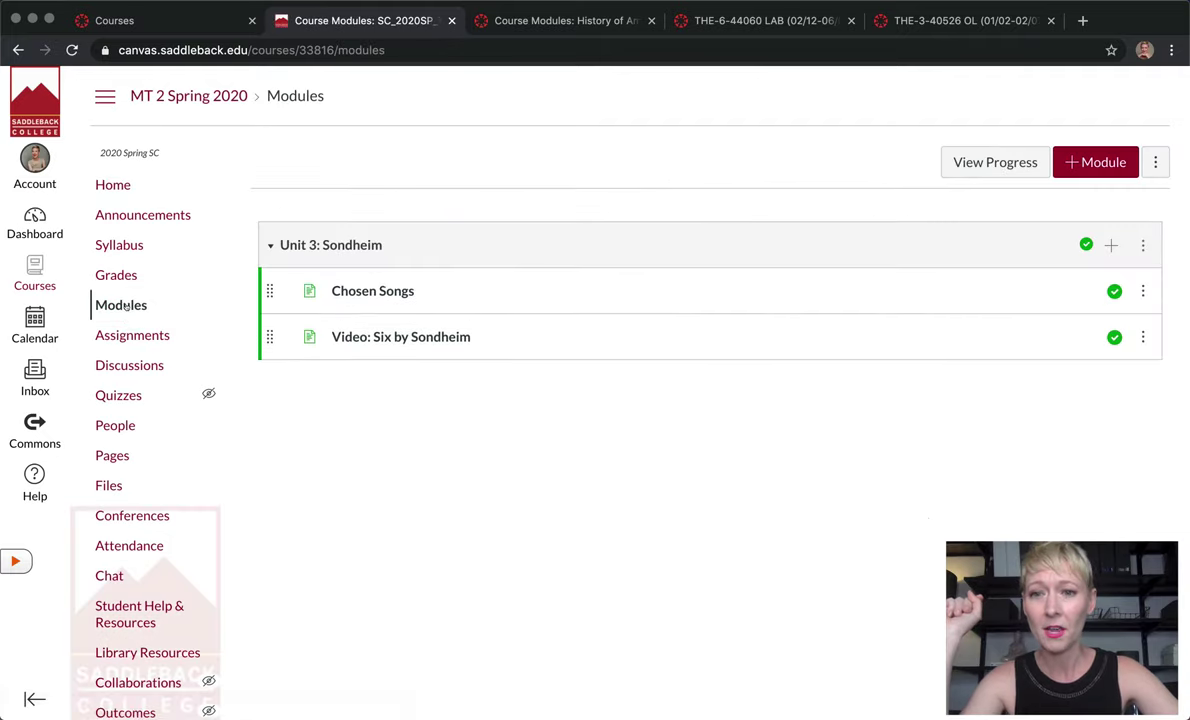
click(112, 455)
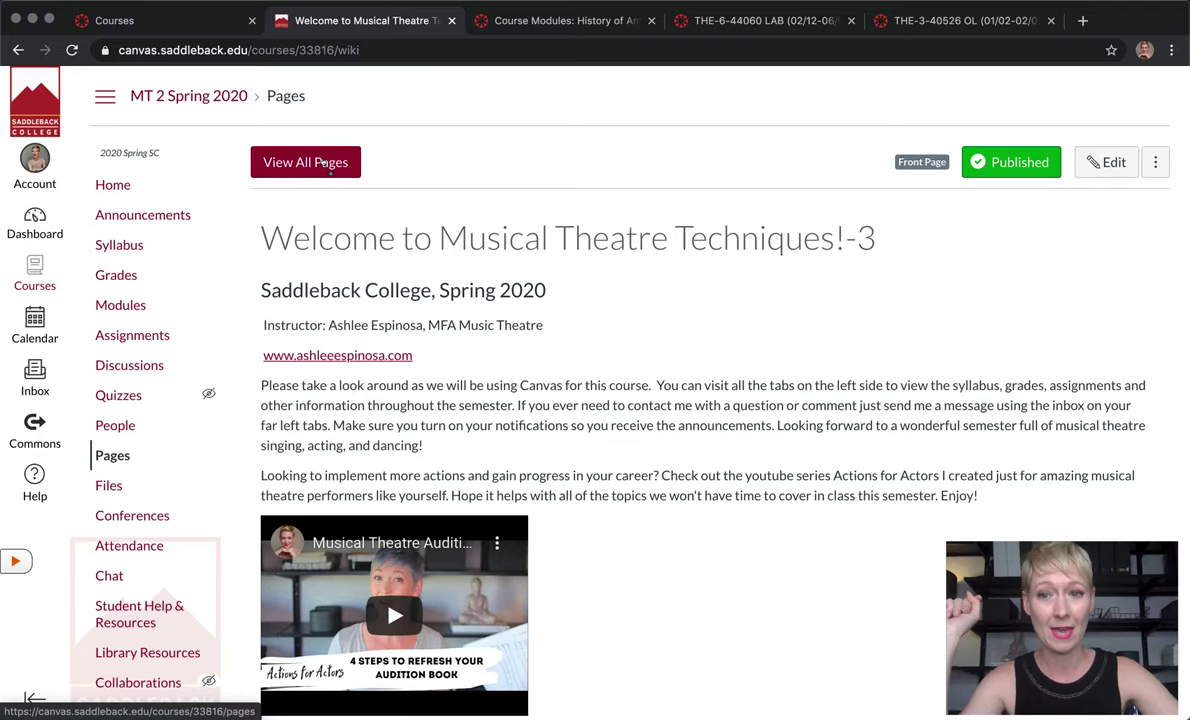
click(325, 164)
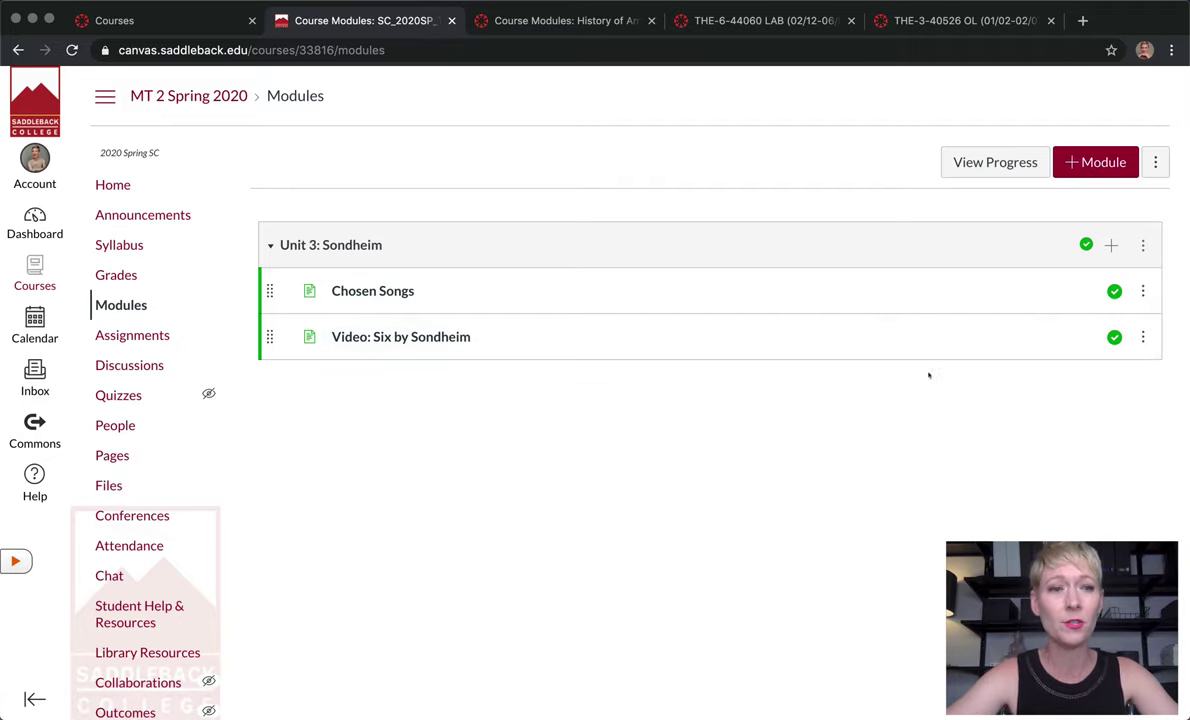
Add the pages Company, Company: Characteristics, Company: Synopsis, Company: Video 1 and Company: Video 2 & 3 to Unit 3: Sondheim, indented 3 levels.
click(1109, 244)
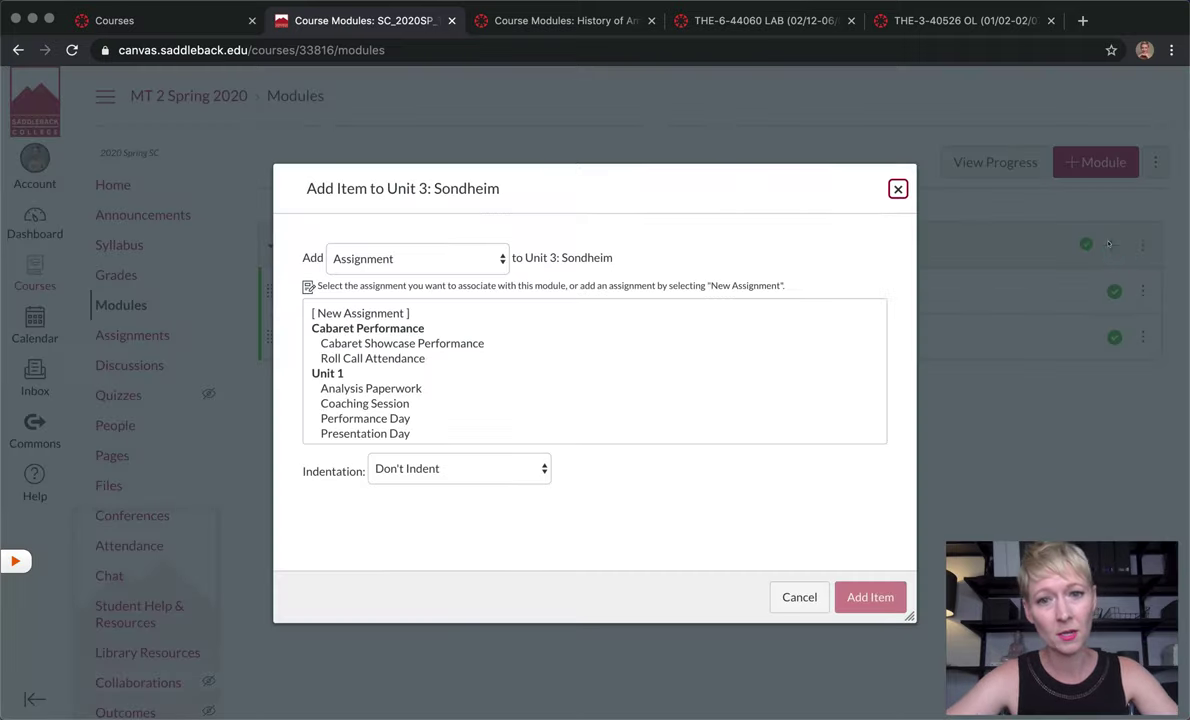
click(490, 258)
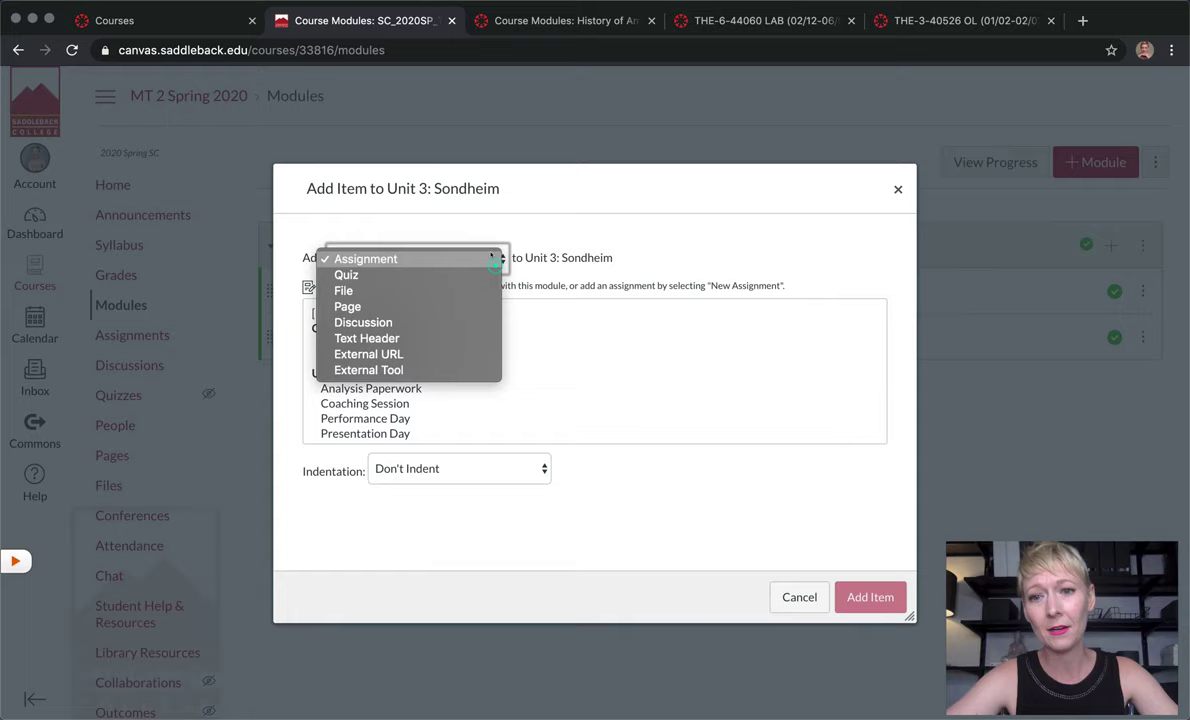
click(467, 308)
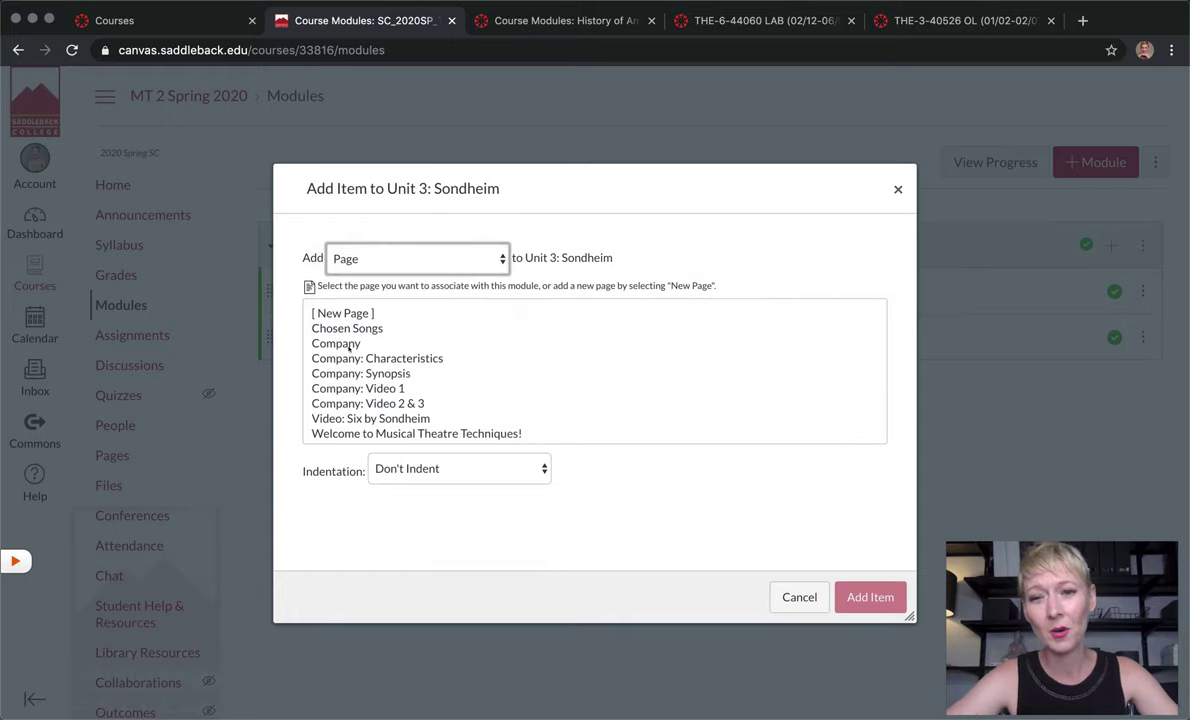
click(349, 345)
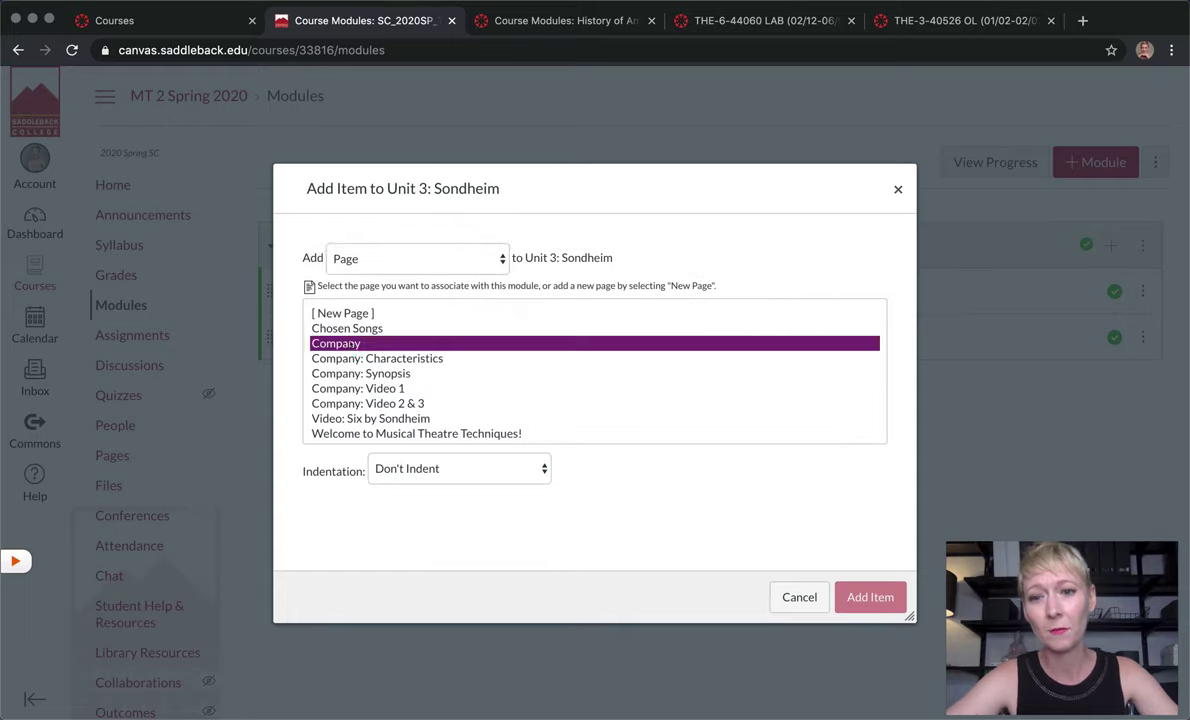
super+click(355, 359)
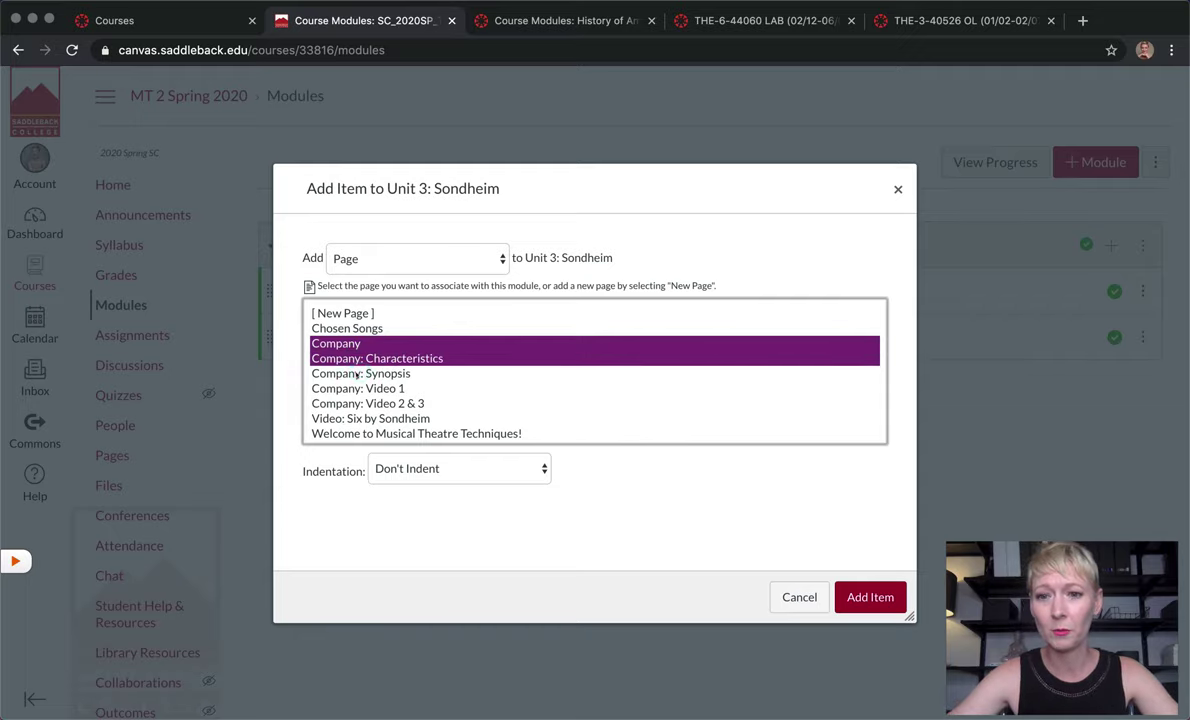
super+click(356, 375)
super+click(357, 389)
super+click(358, 404)
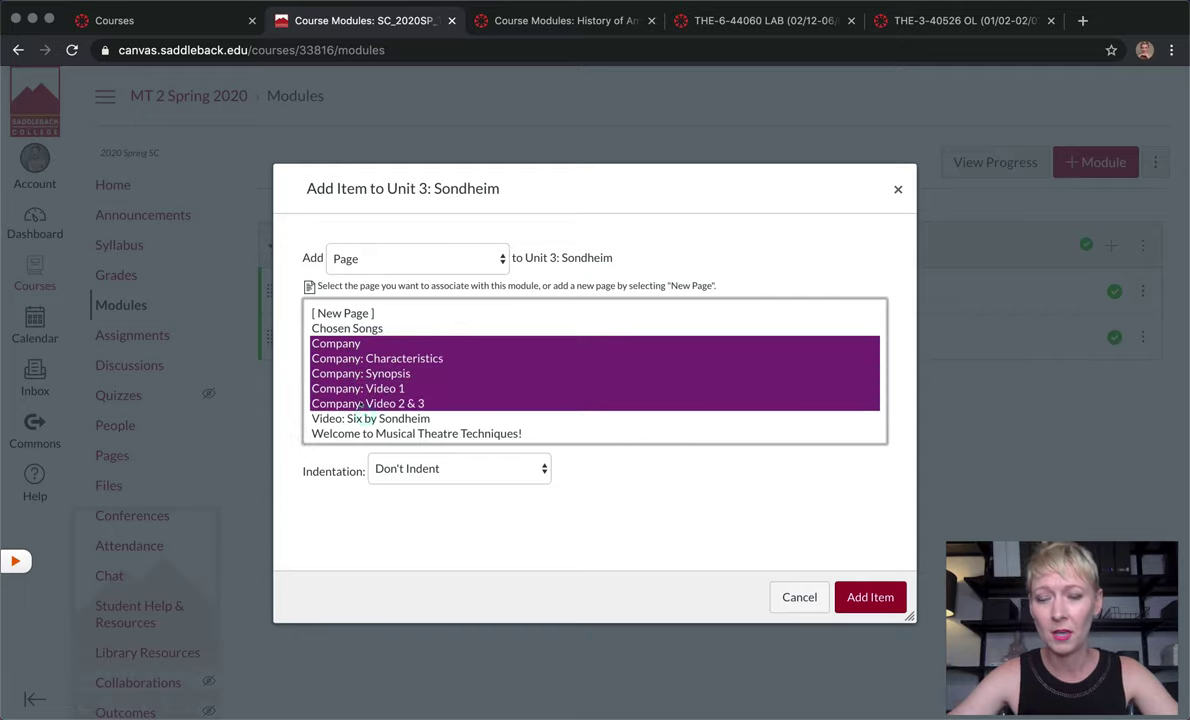
click(534, 474)
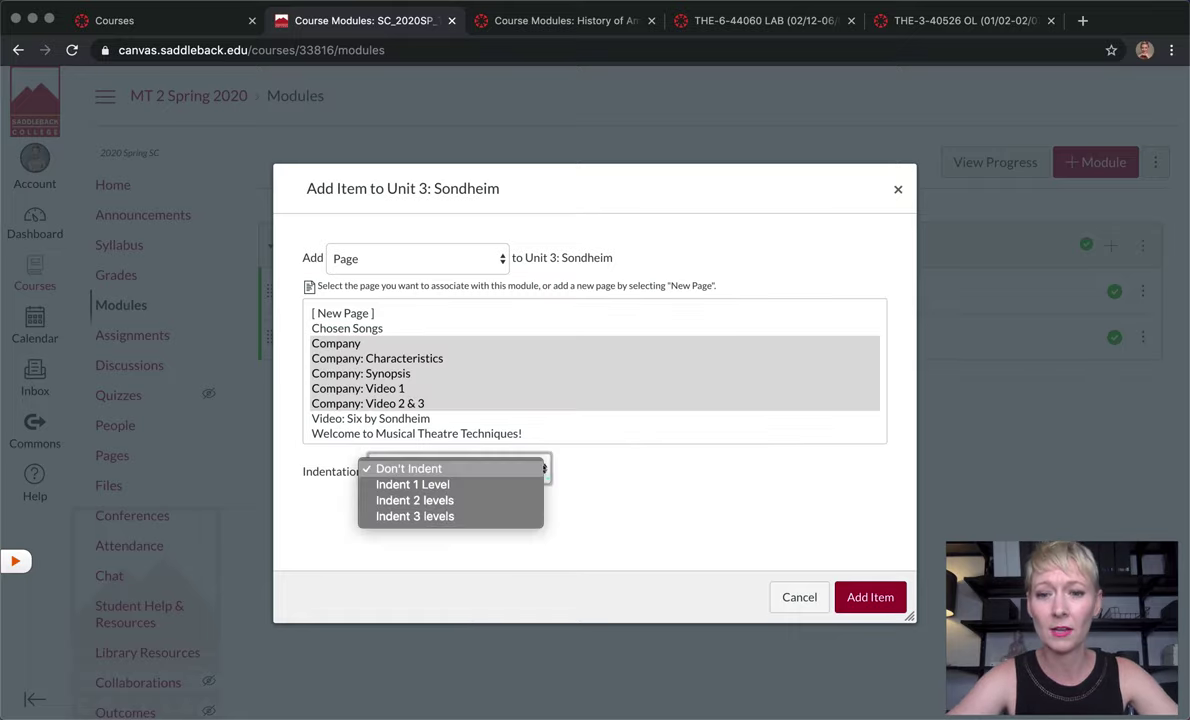
click(528, 516)
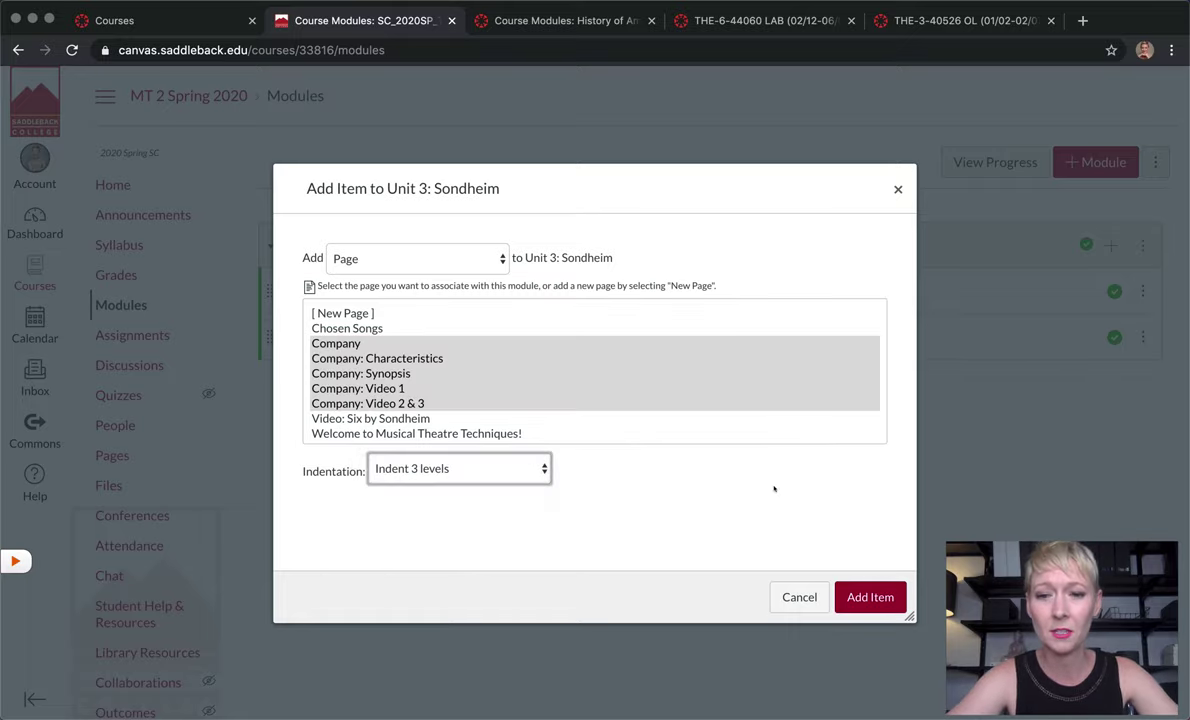
click(866, 596)
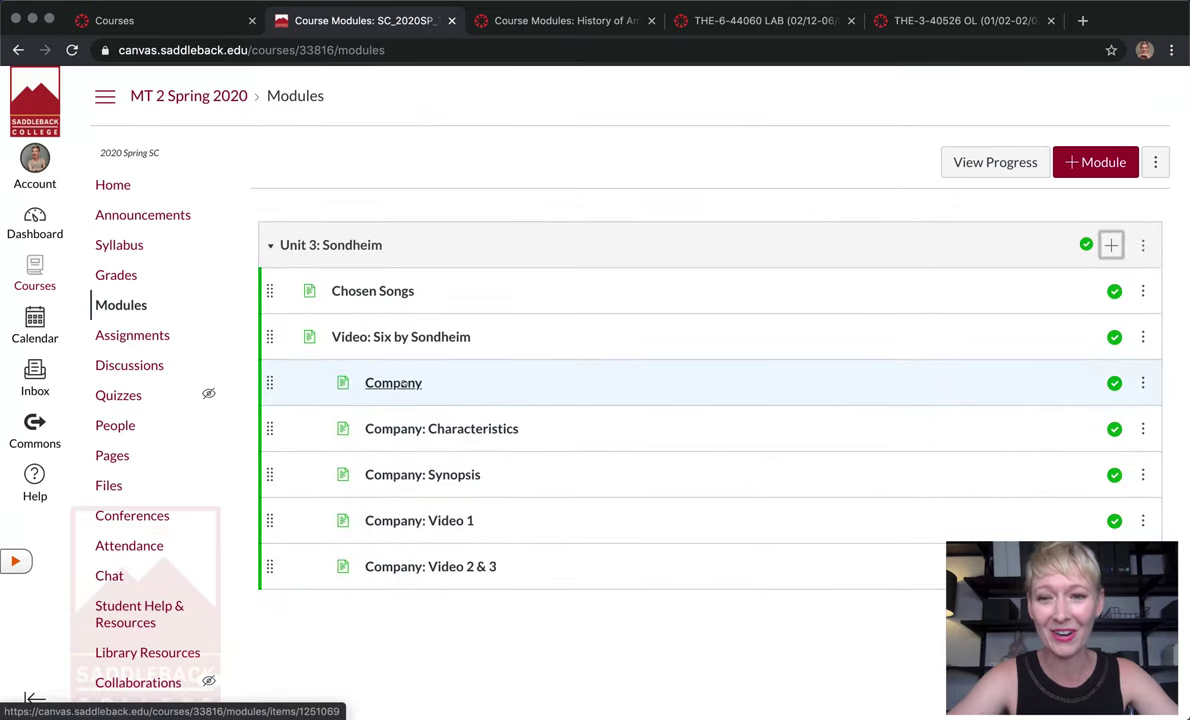
Review the Company page from the Unit 3: Sondheim module down to the playbill image, and return to the course modules.
click(408, 388)
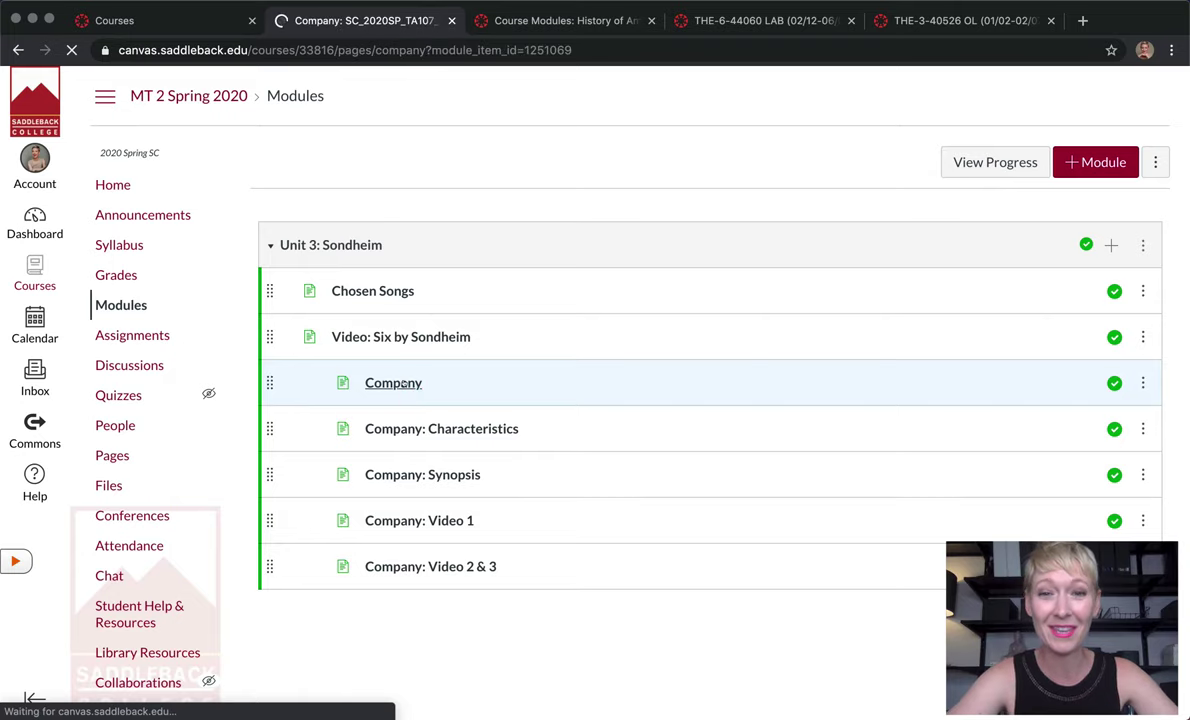
scroll(516, 499, down, 4)
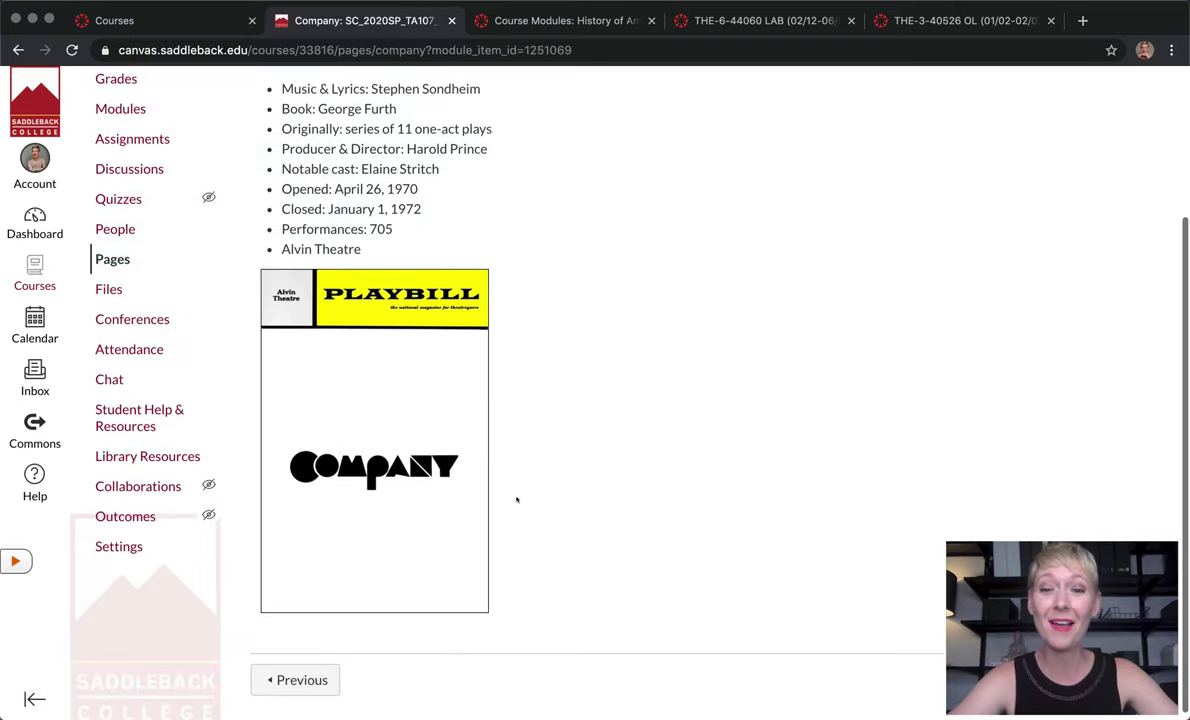
scroll(400, 254, up, 1)
scroll(400, 254, up, 3)
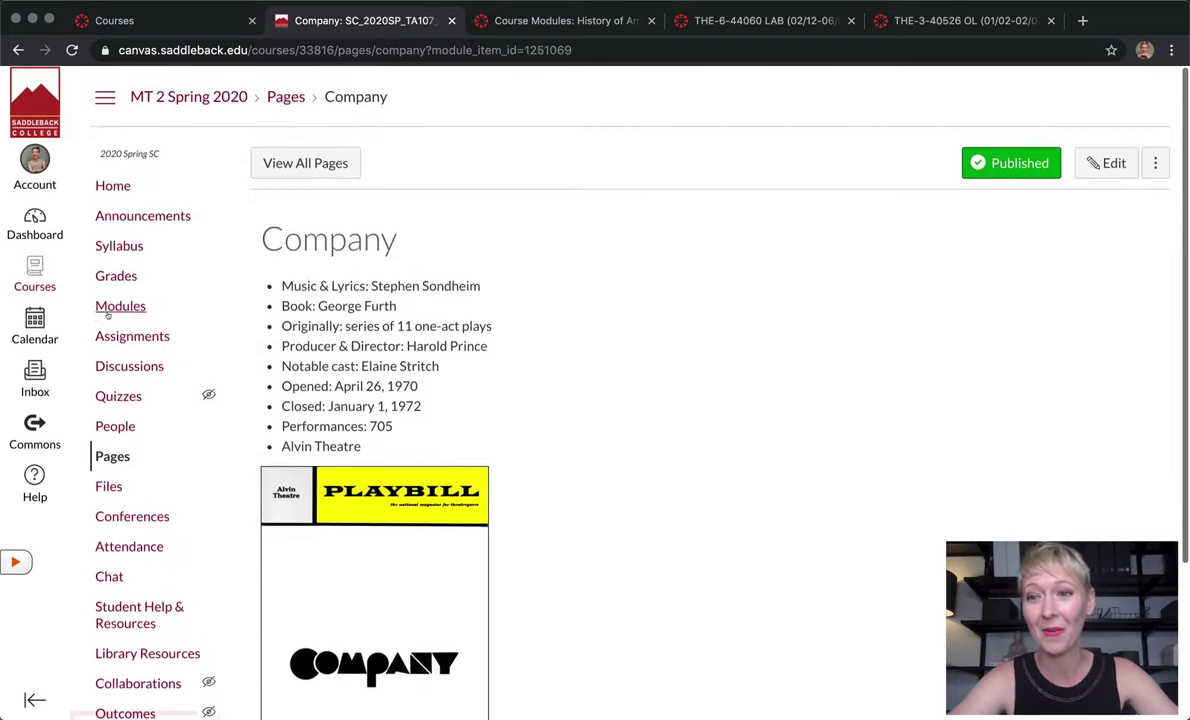
click(100, 305)
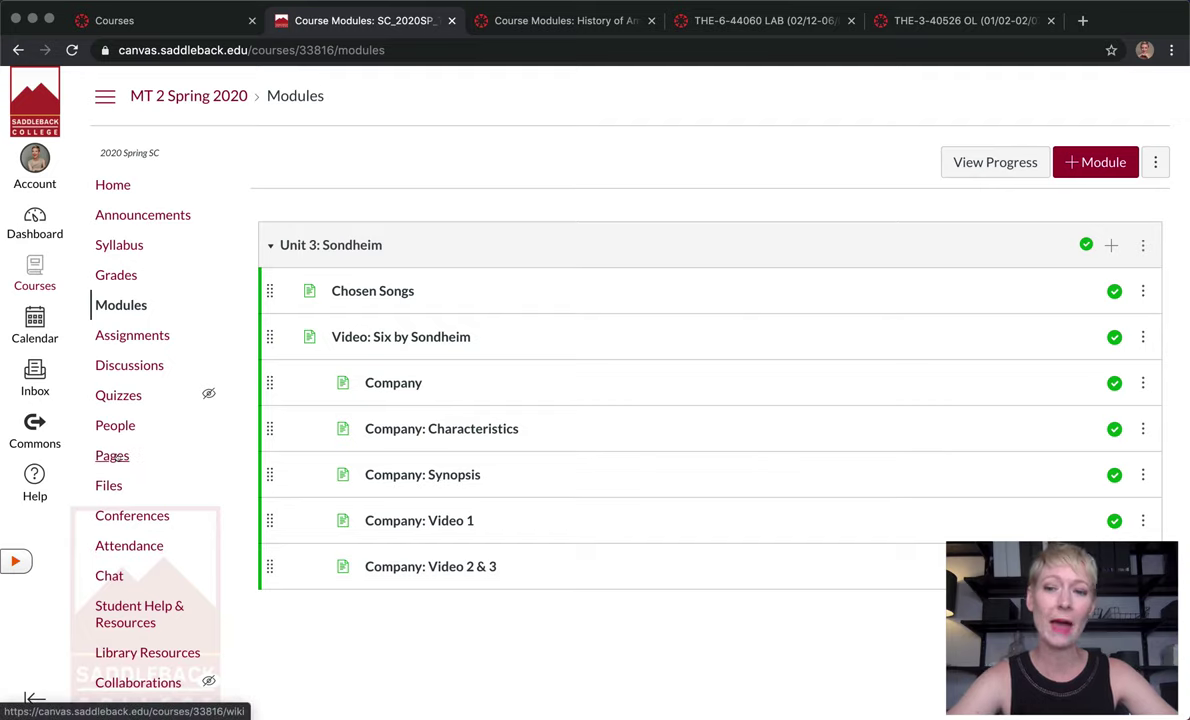
Check the list of all course pages for the Company pages, and return to the course modules.
click(112, 456)
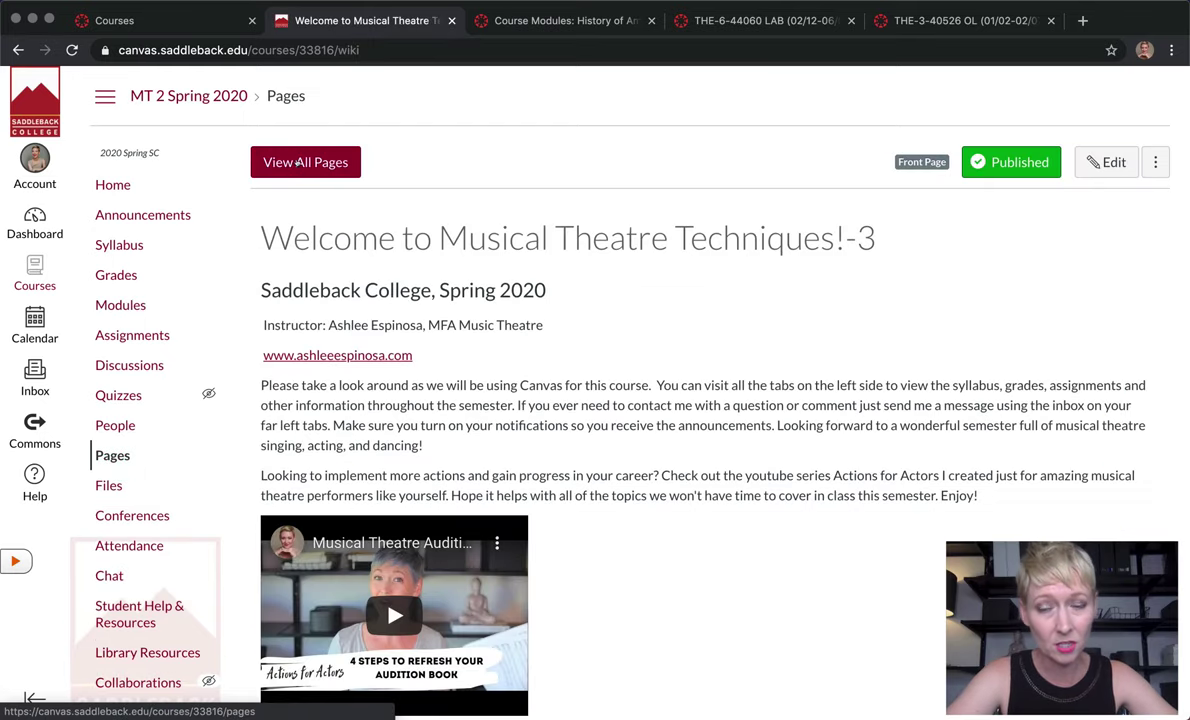
click(298, 163)
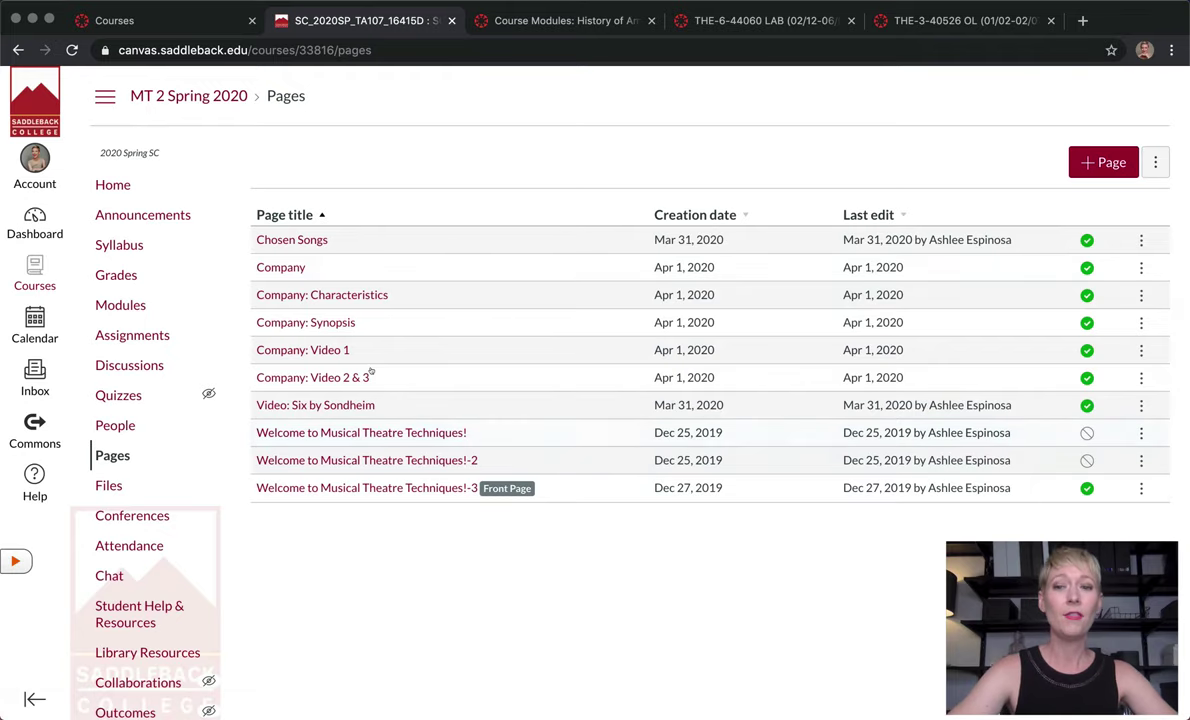
click(120, 306)
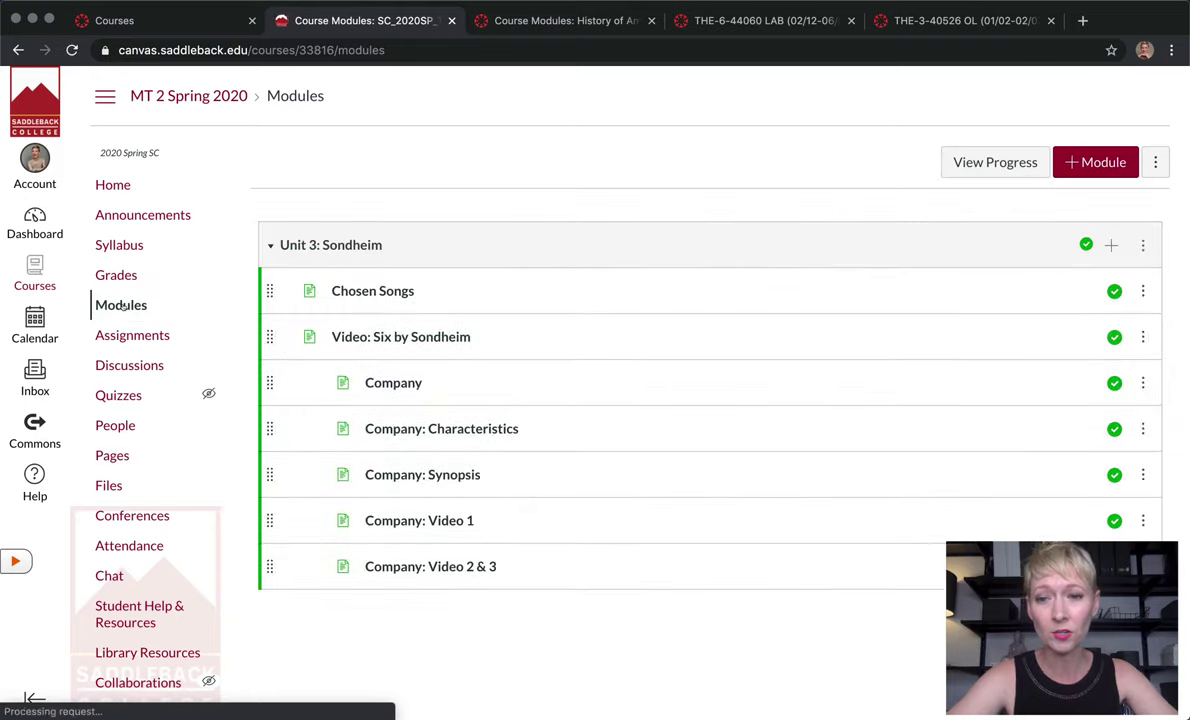
Check which existing pages can be added to the Unit 3: Sondheim module, and close the dialog without adding any.
click(1109, 245)
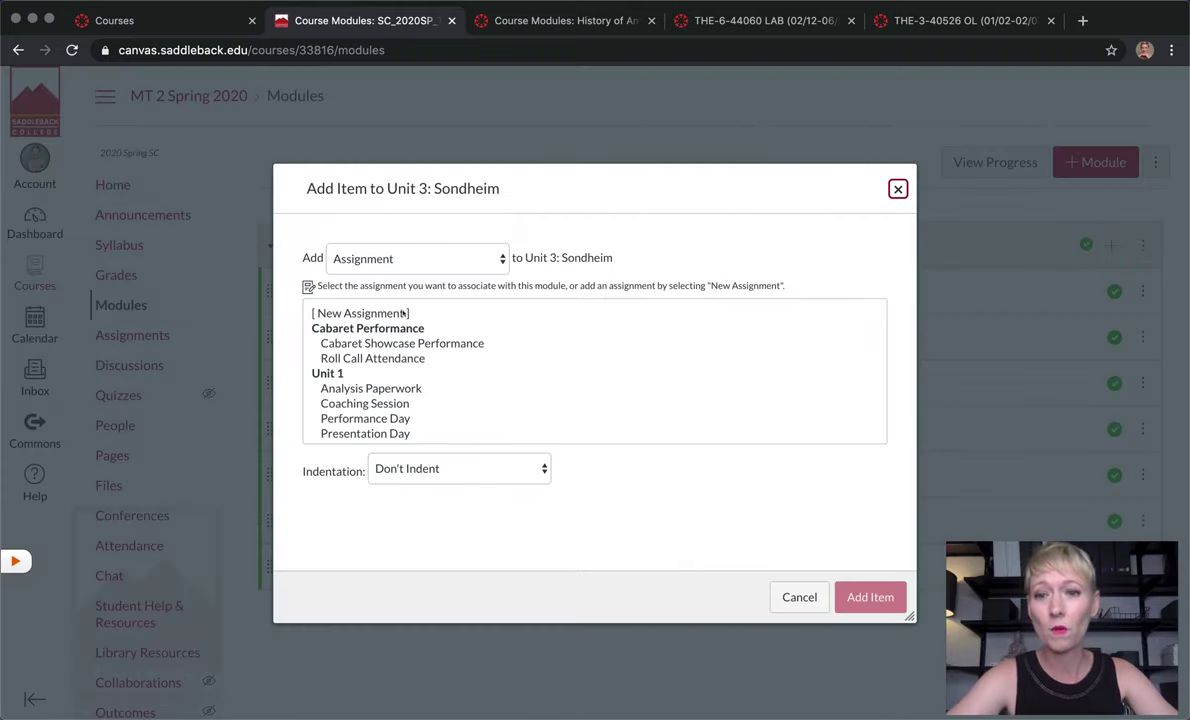
click(477, 262)
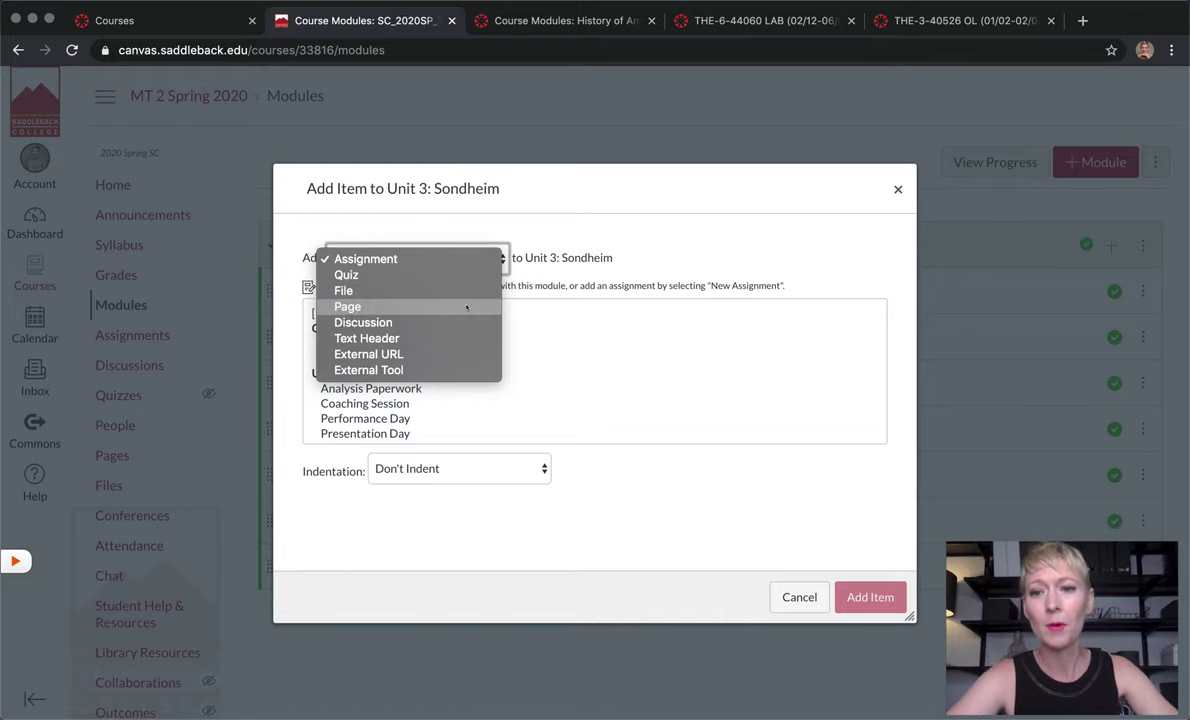
click(466, 308)
scroll(381, 399, down, 2)
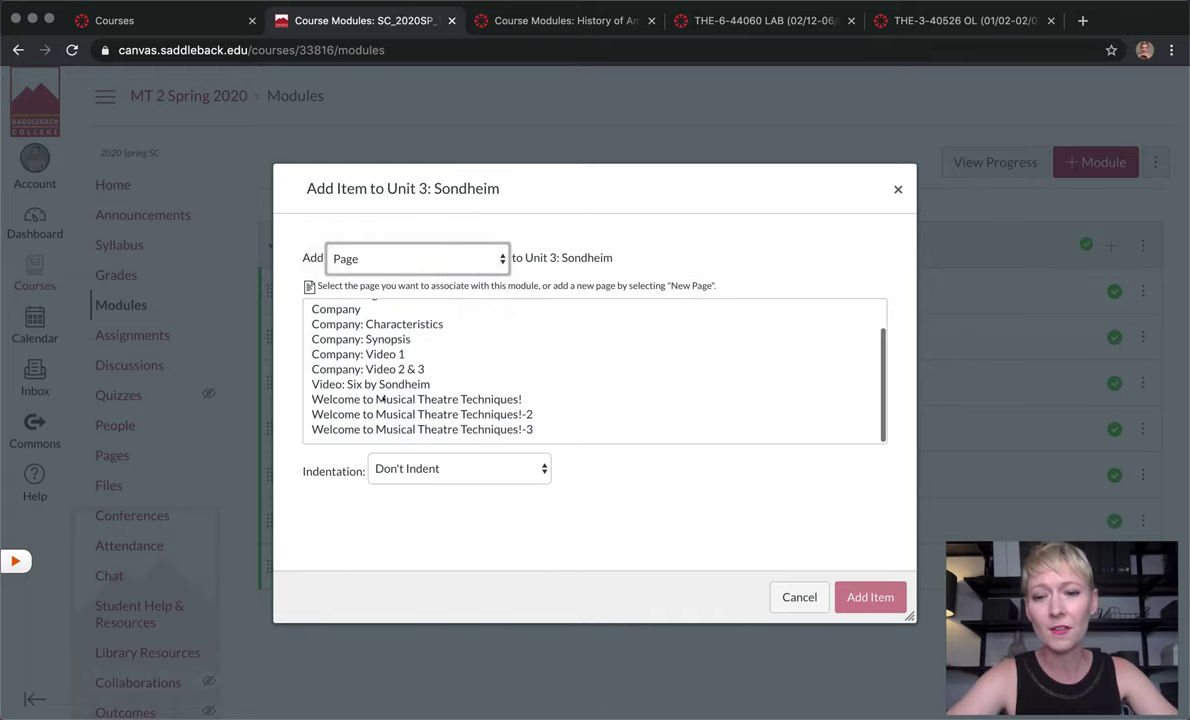
scroll(381, 399, up, 2)
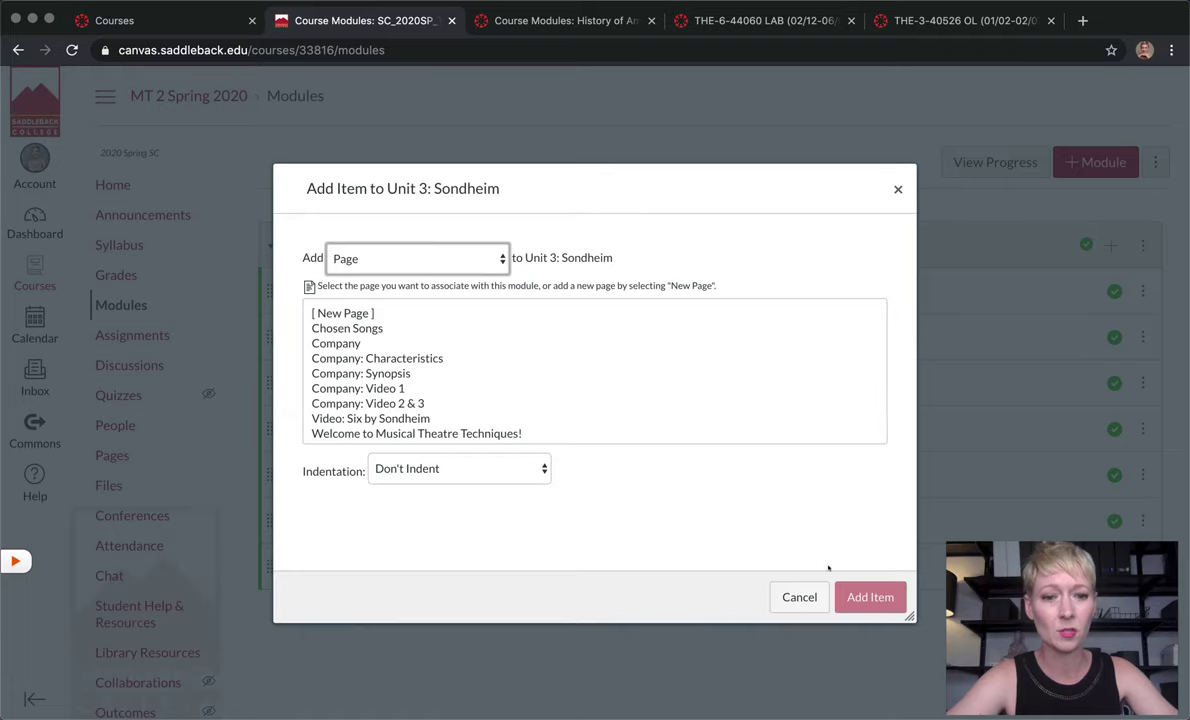
click(799, 597)
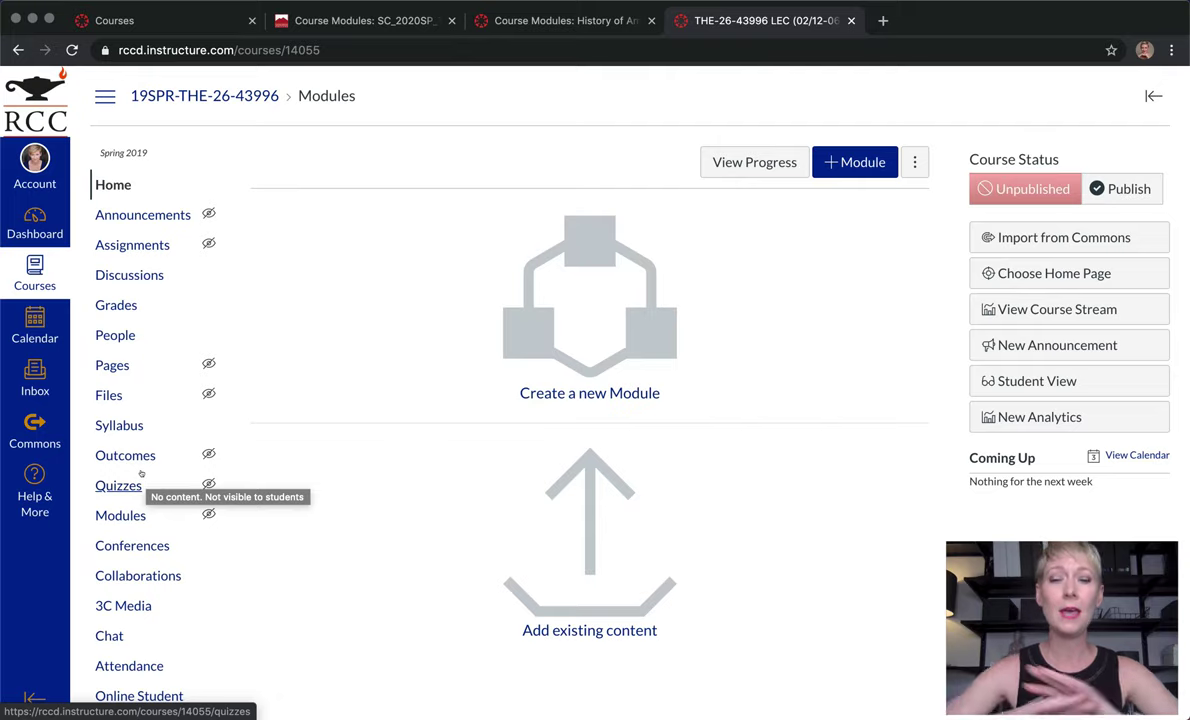
Set up a content import in 19SPR-THE-26-43996 that copies the Canvas course THE-3-40526 OL (01/02-02/07) Intro to the Theater.
scroll(141, 474, down, 10)
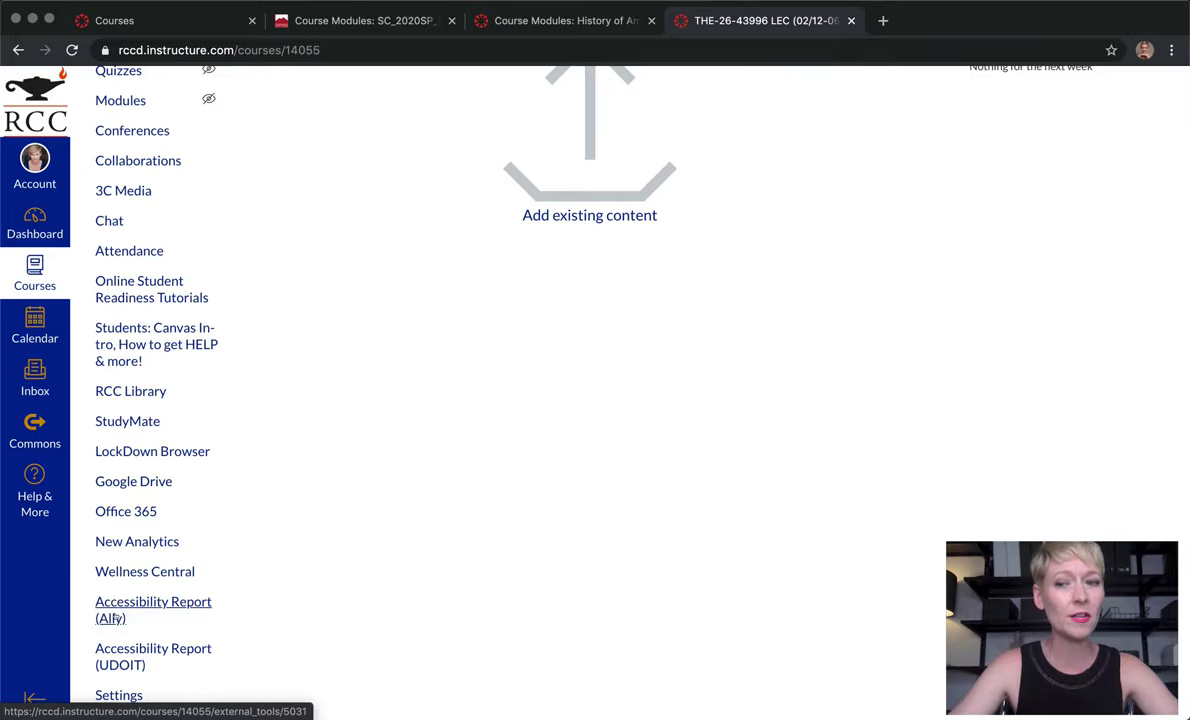
click(120, 695)
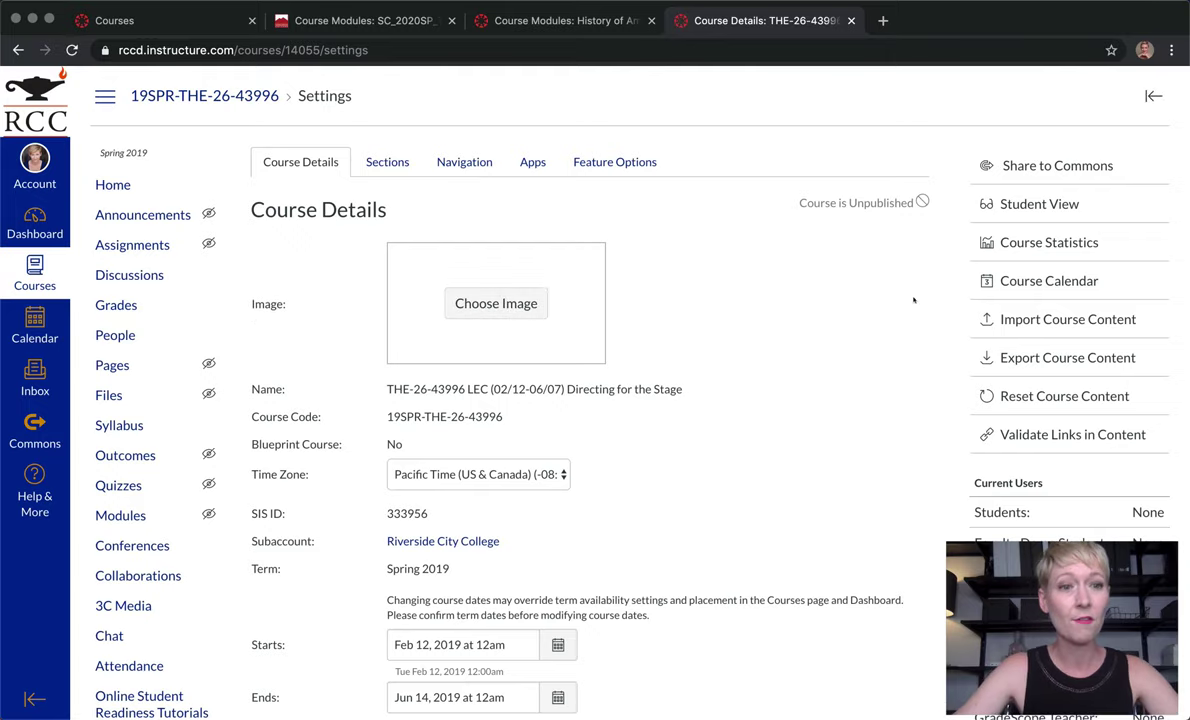
click(1050, 318)
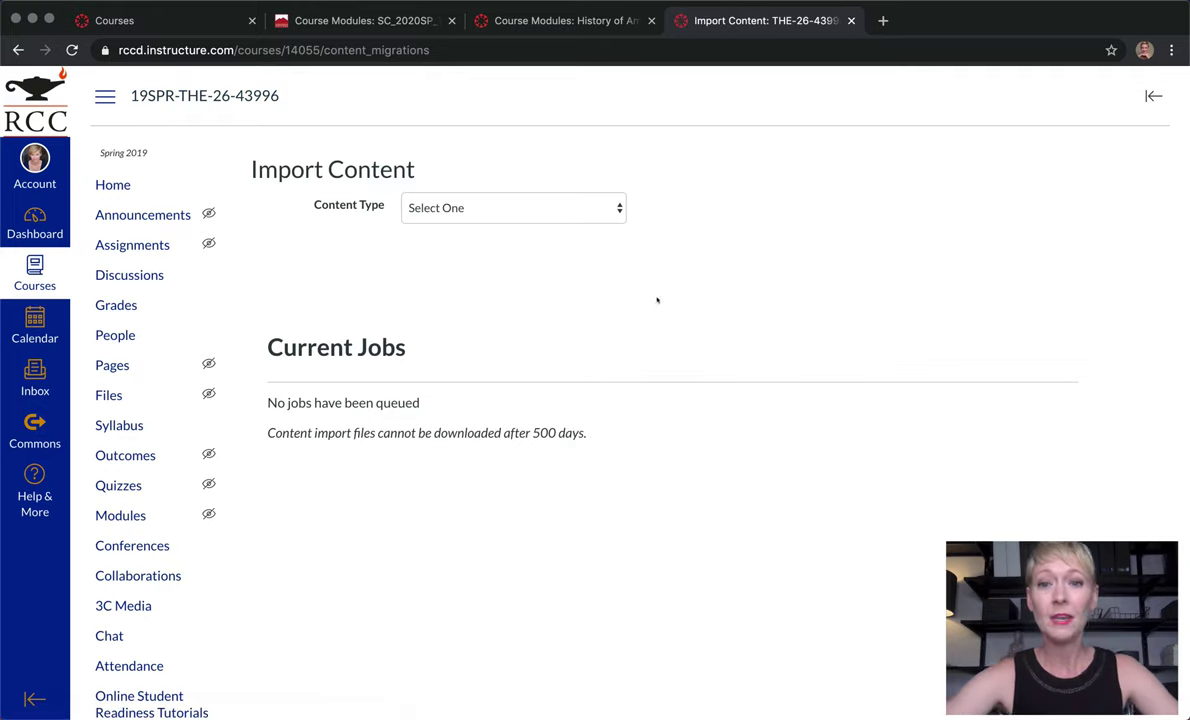
click(609, 214)
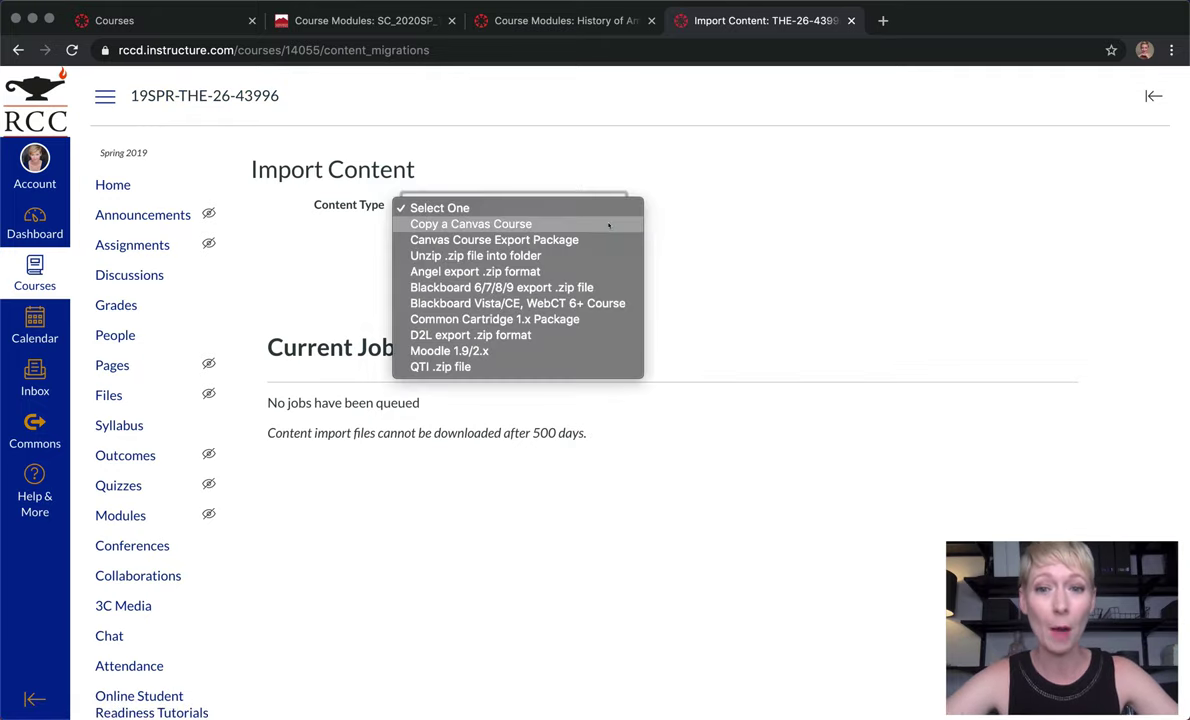
click(609, 224)
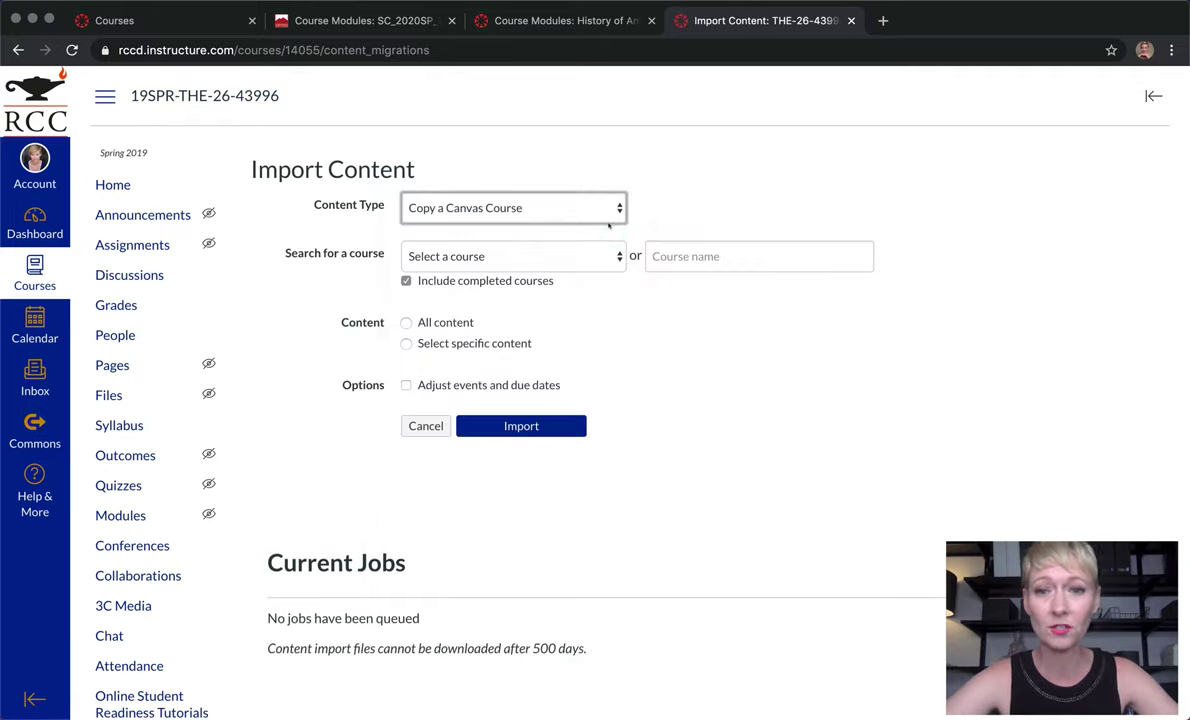
click(619, 257)
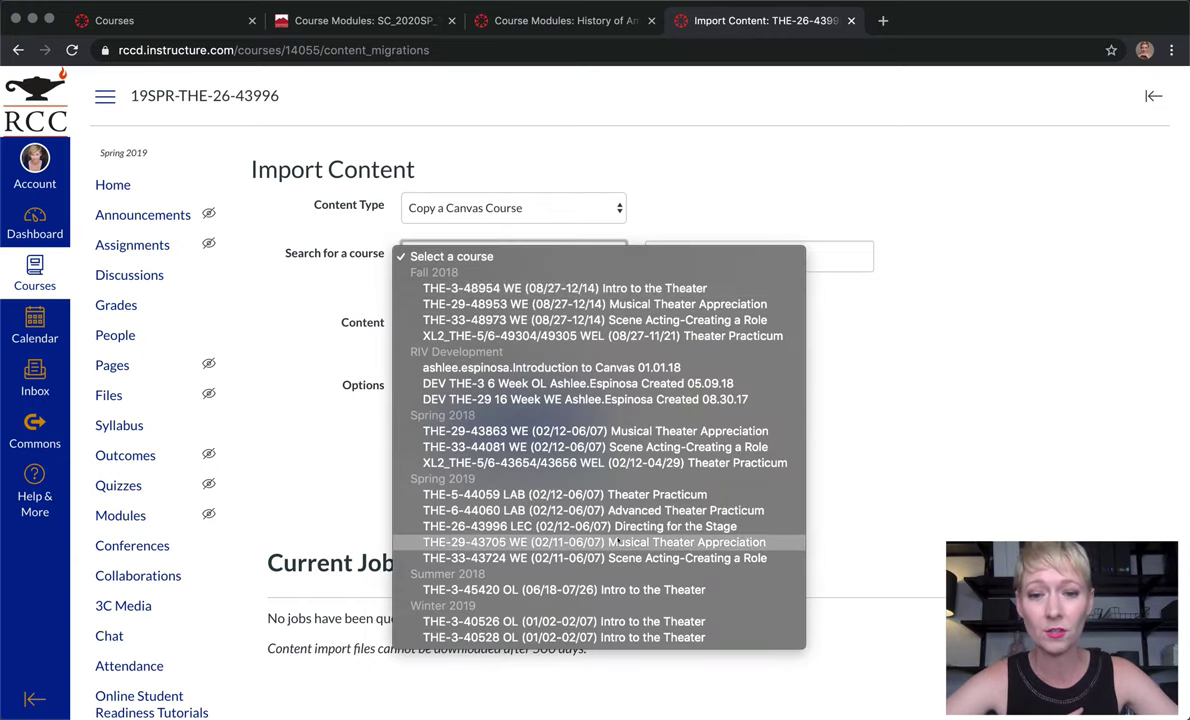
click(617, 622)
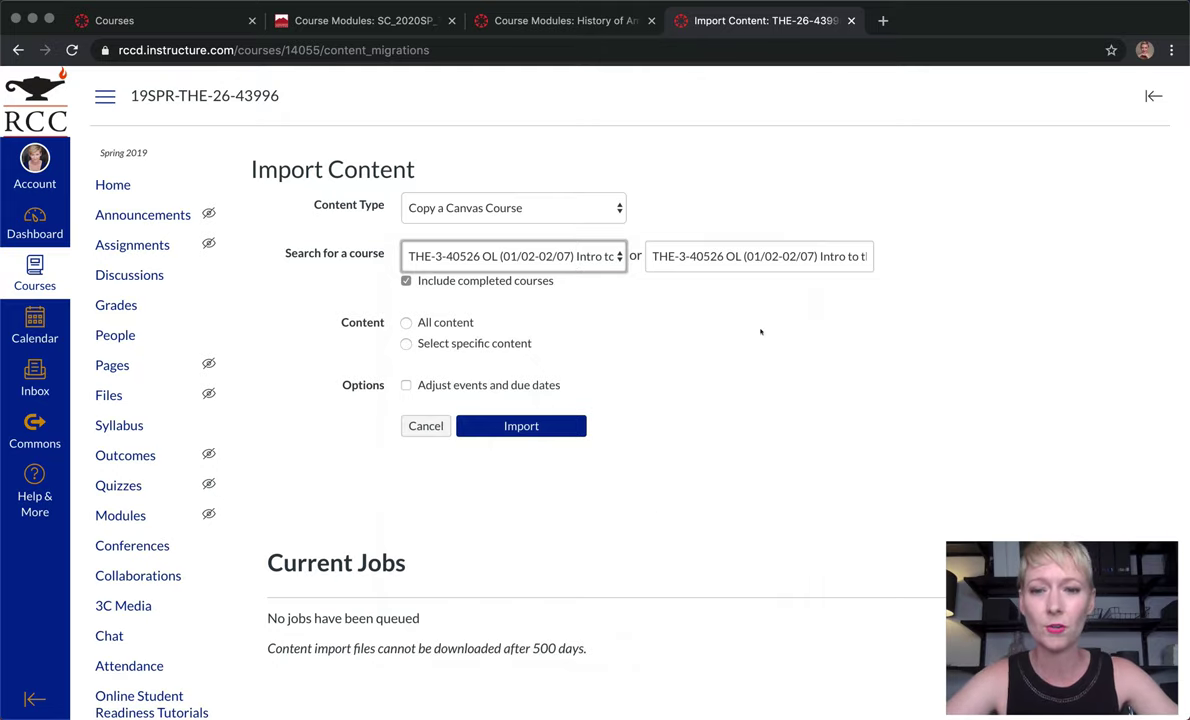
Import all content from the source course without adjusting events and due dates, and show the issues of the import job.
click(404, 322)
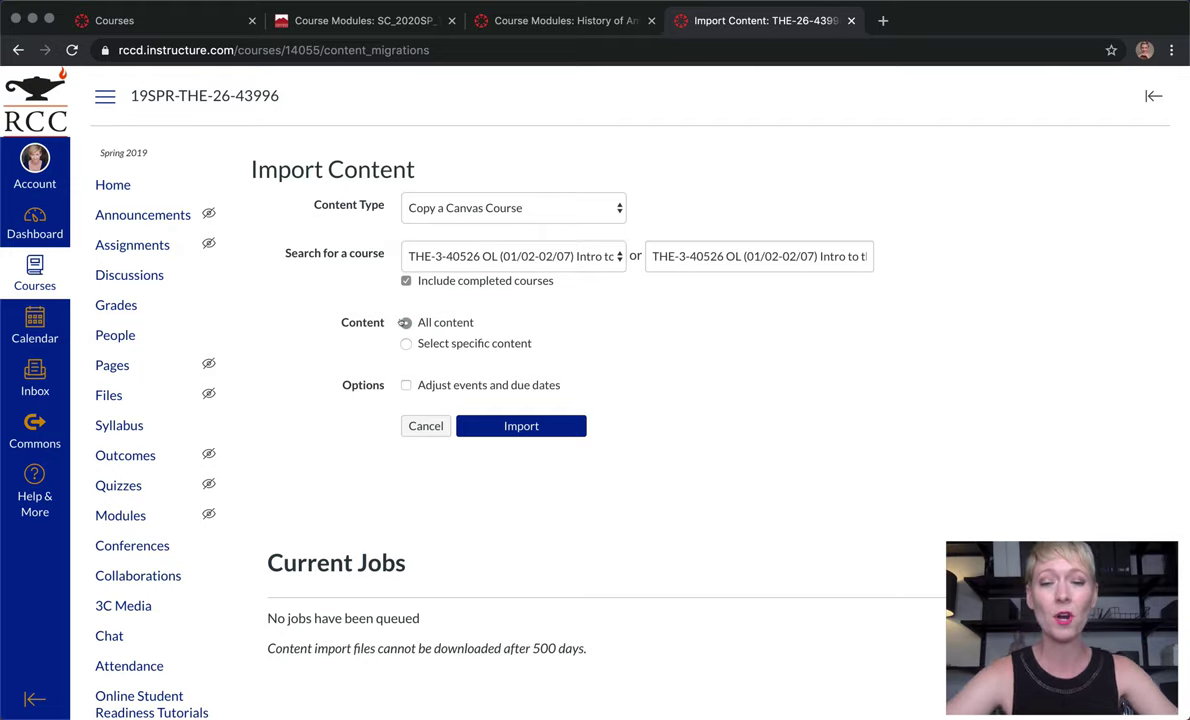
click(405, 384)
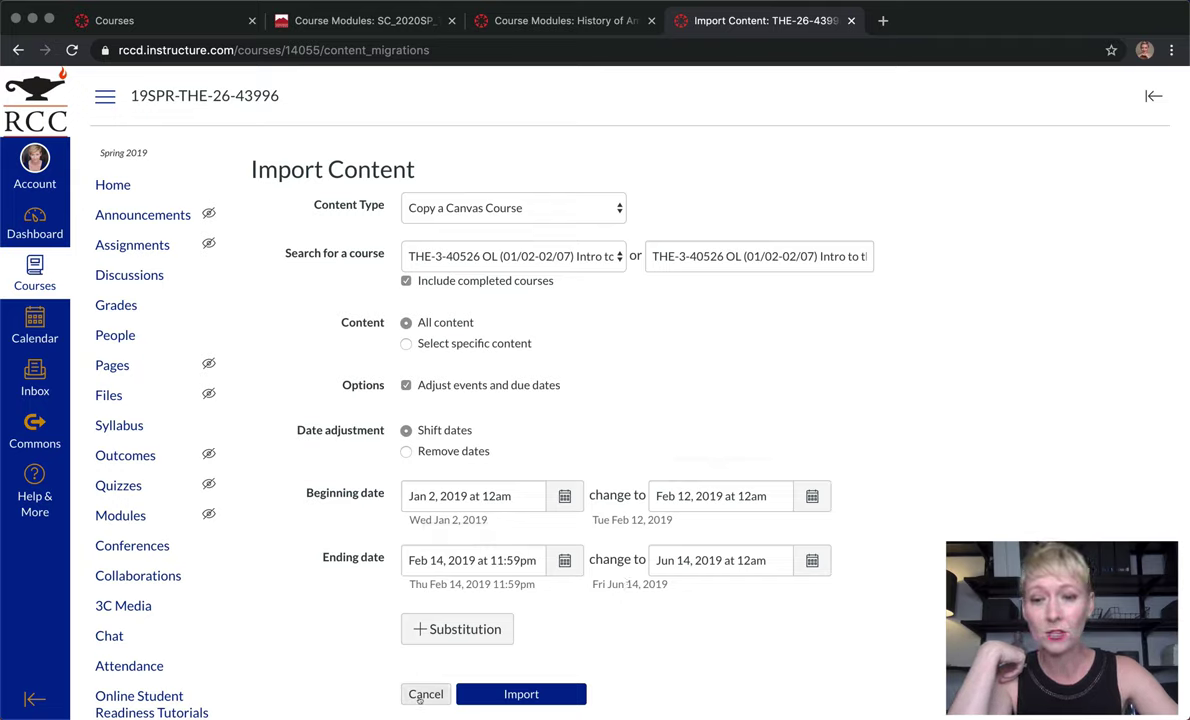
click(406, 386)
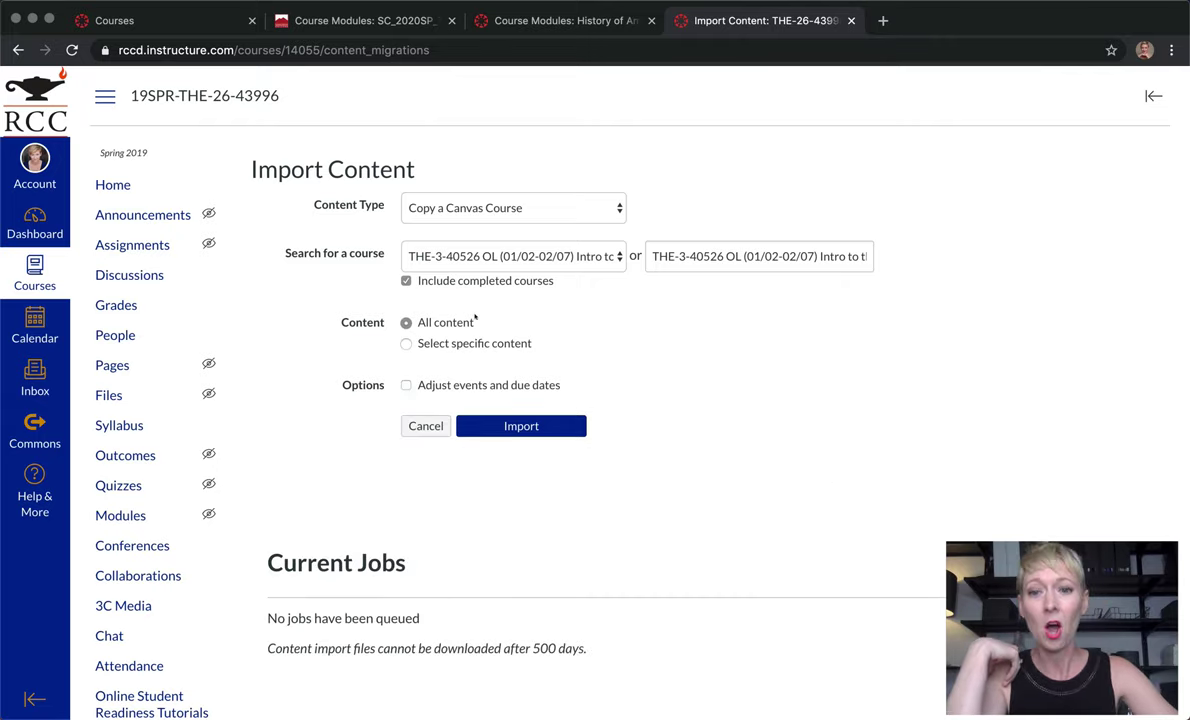
click(516, 426)
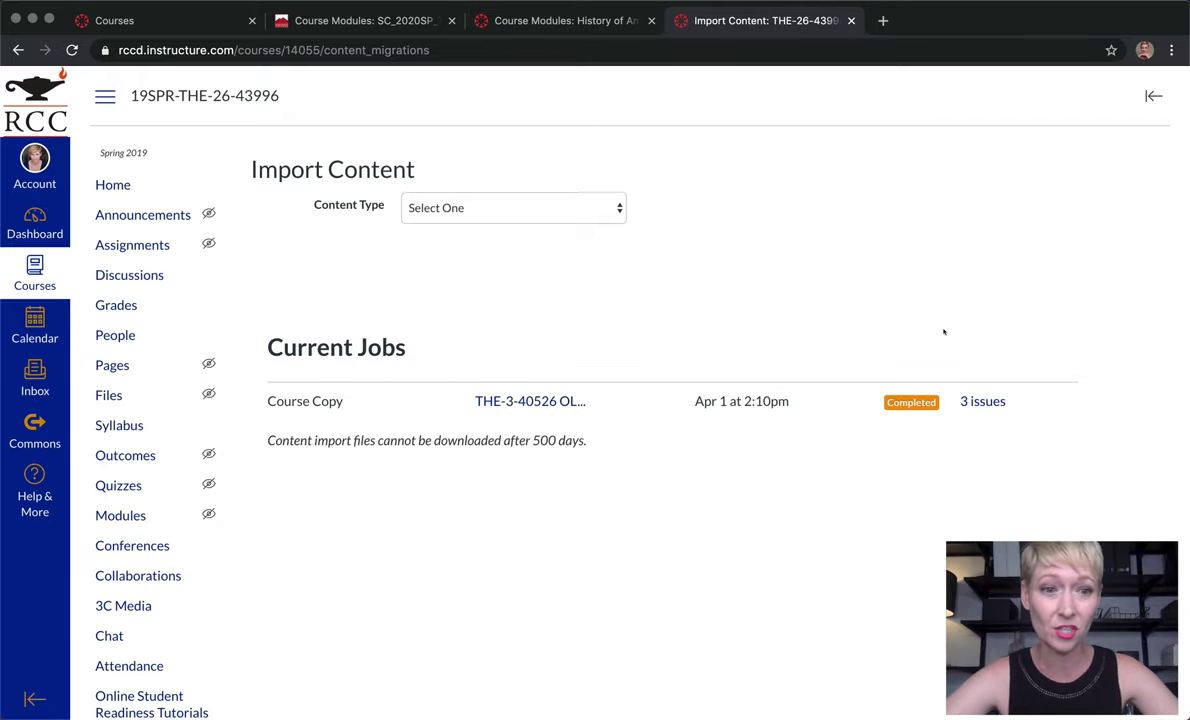
click(981, 402)
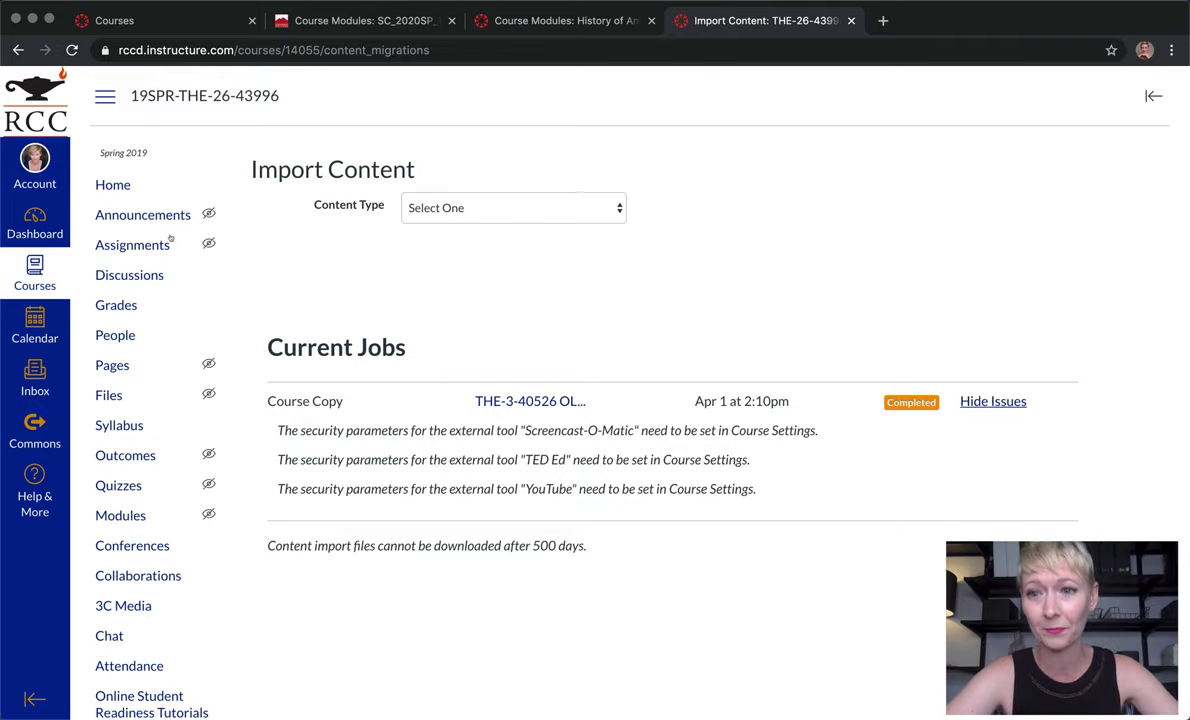
Review the imported course home page from the recent announcements down to the Unit #1 Lectures.
click(98, 186)
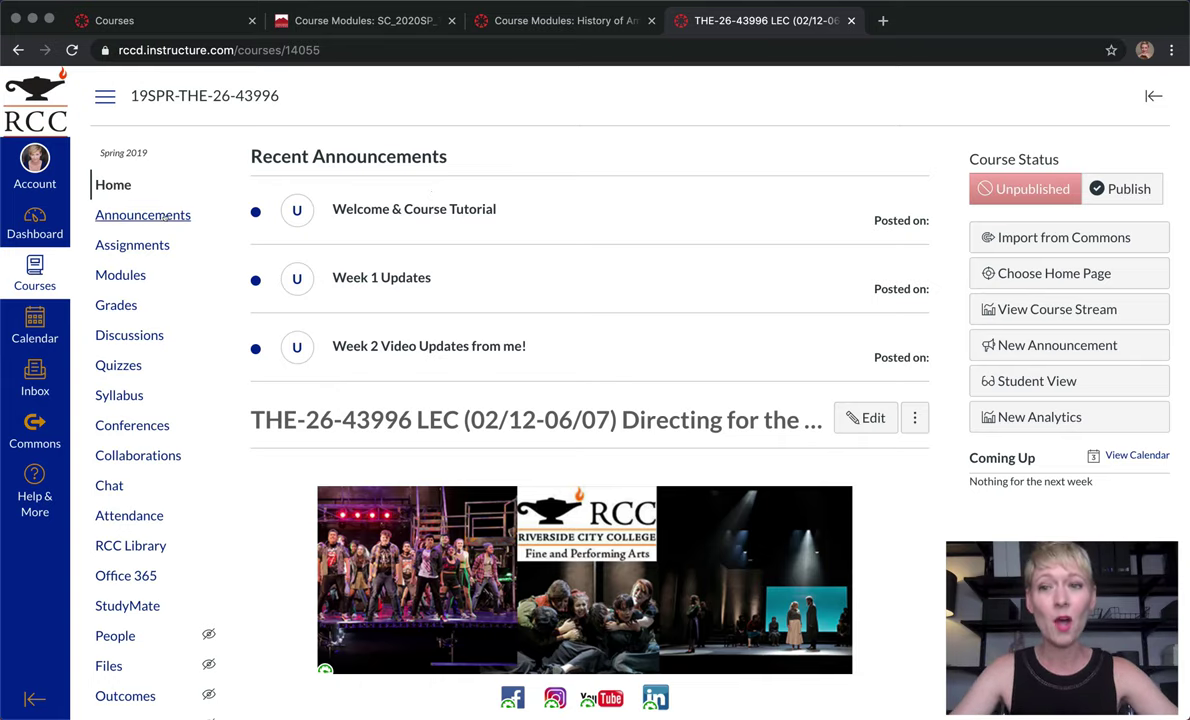
scroll(490, 480, down, 8)
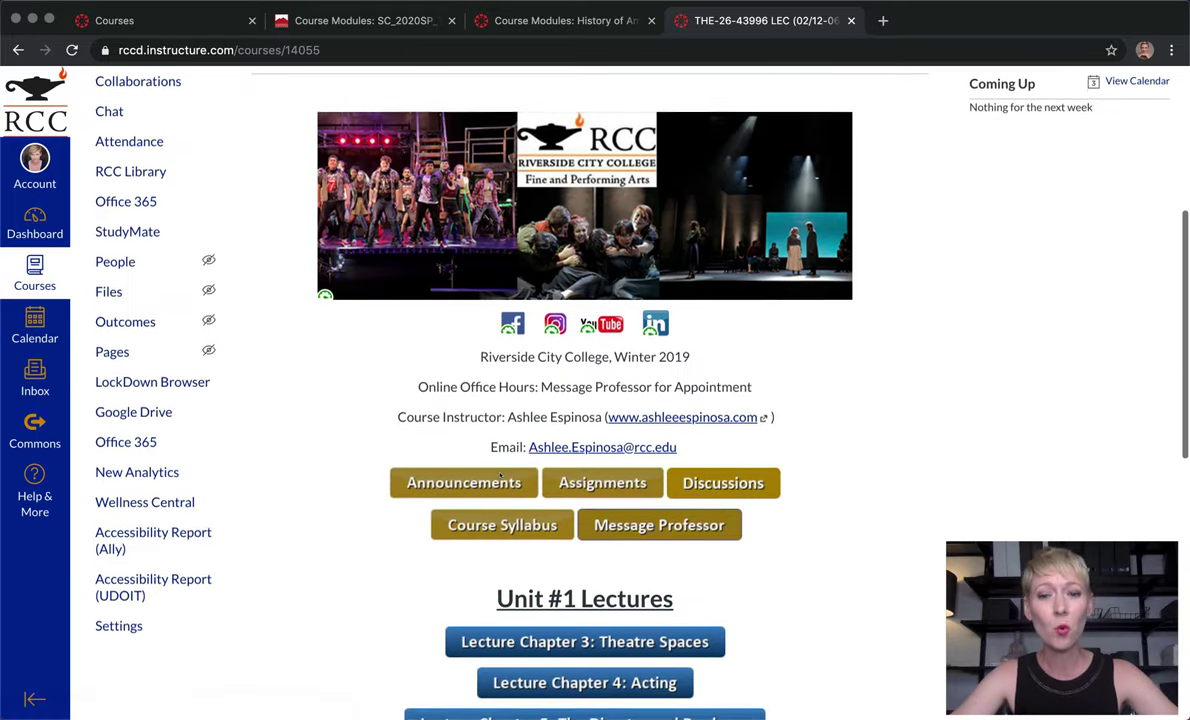
scroll(487, 474, up, 9)
scroll(487, 474, down, 1)
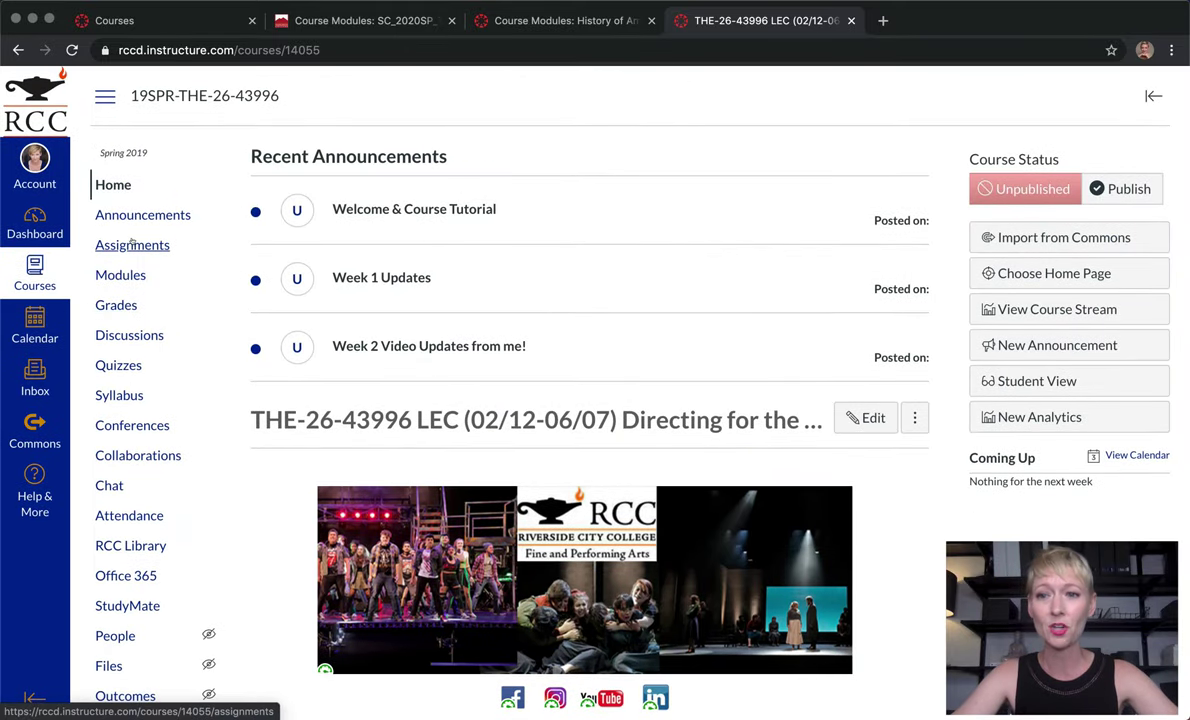
Review the imported assignment groups with their quizzes and discussions, and return to the course home page.
click(131, 244)
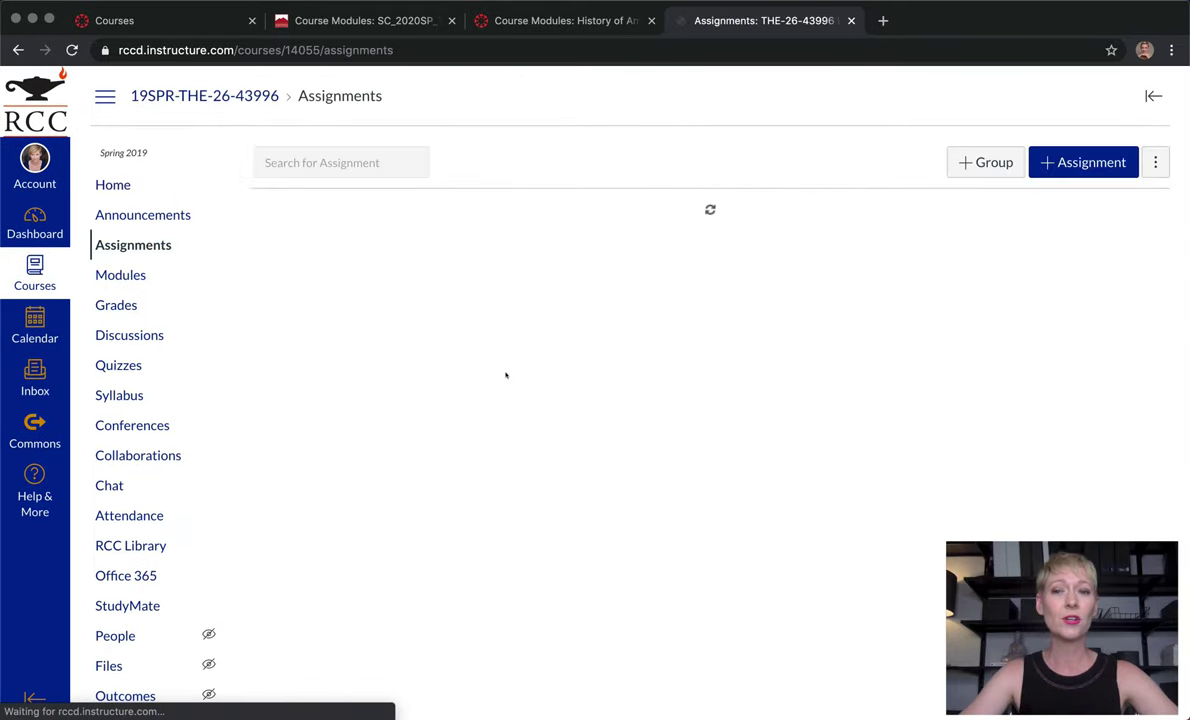
scroll(502, 375, down, 5)
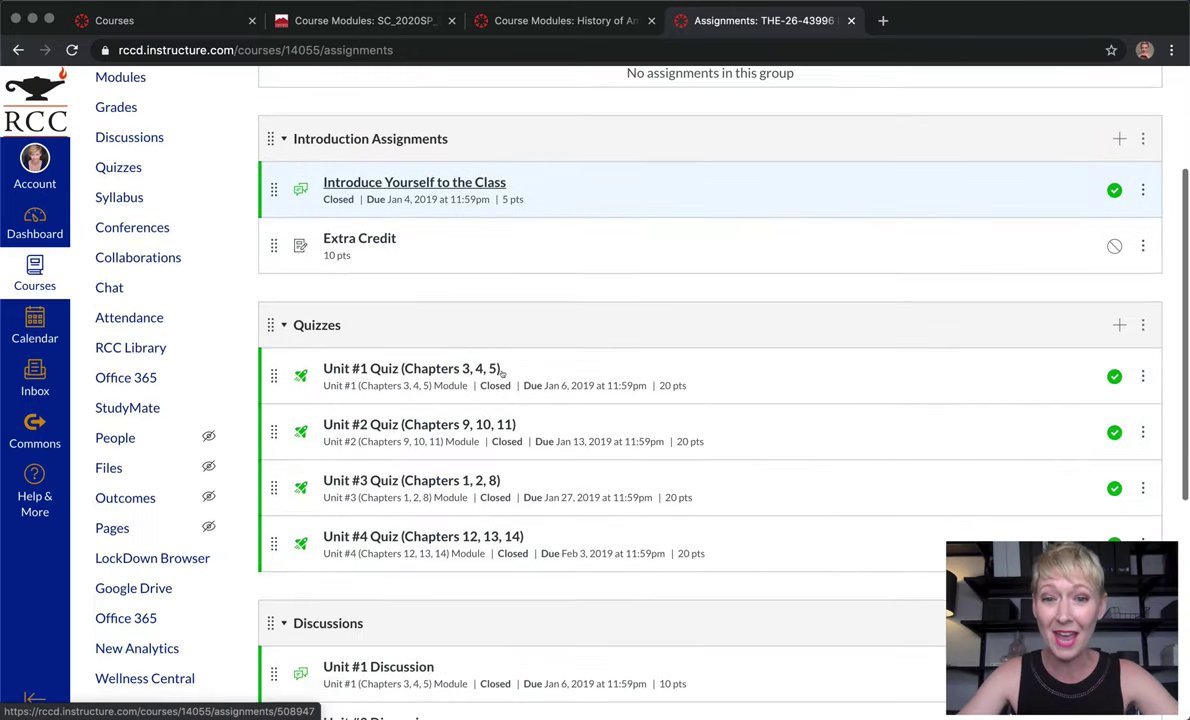
scroll(508, 376, up, 2)
scroll(508, 376, up, 4)
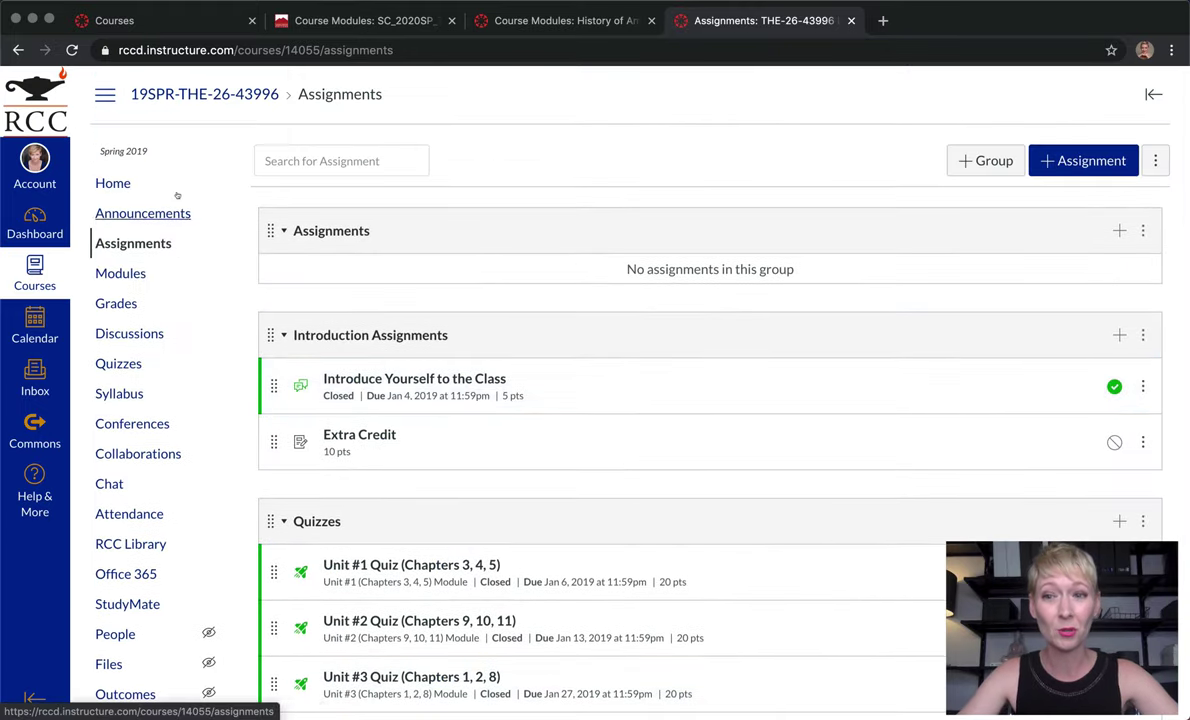
click(113, 184)
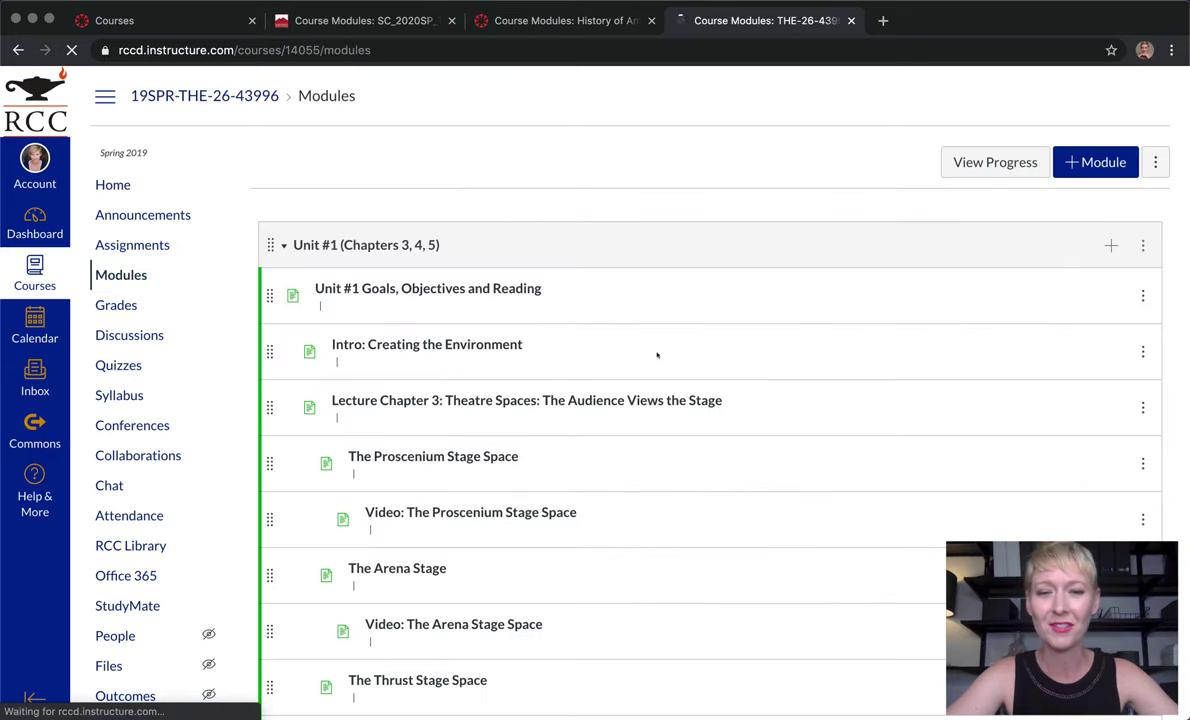
Review the imported course modules from Unit #1 (Chapters 3, 4, 5) down to the Unit #1 Quick Checklist.
scroll(657, 354, down, 1)
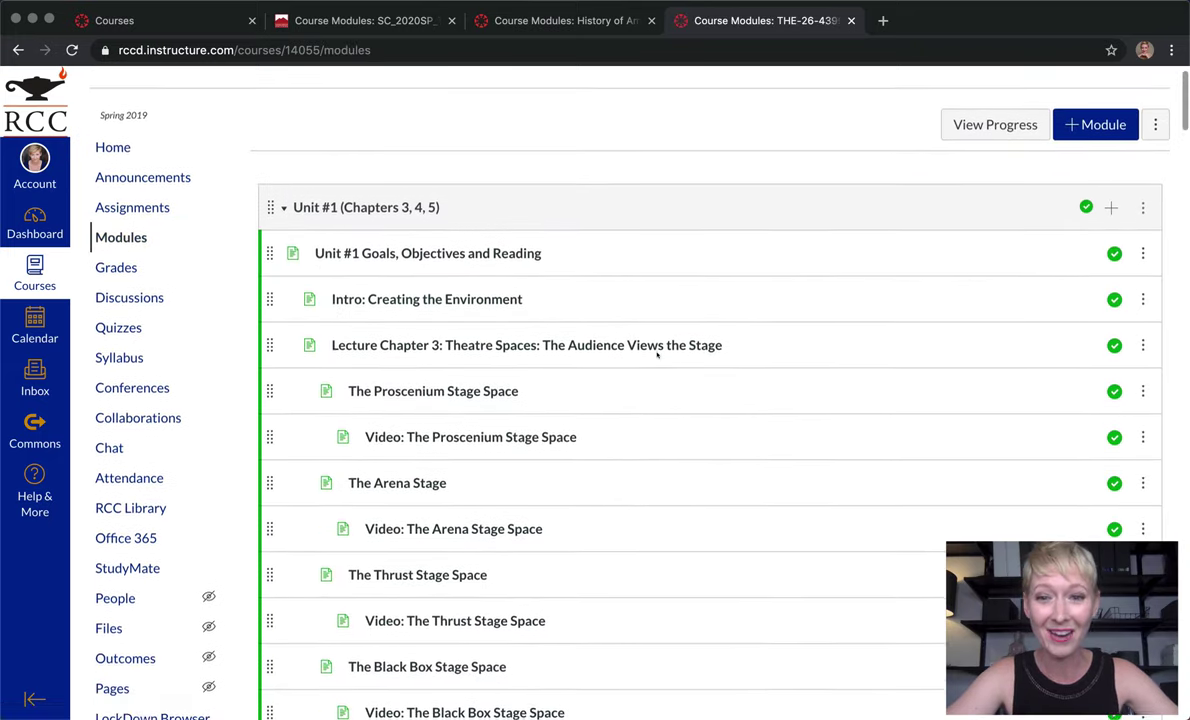
scroll(658, 353, down, 2)
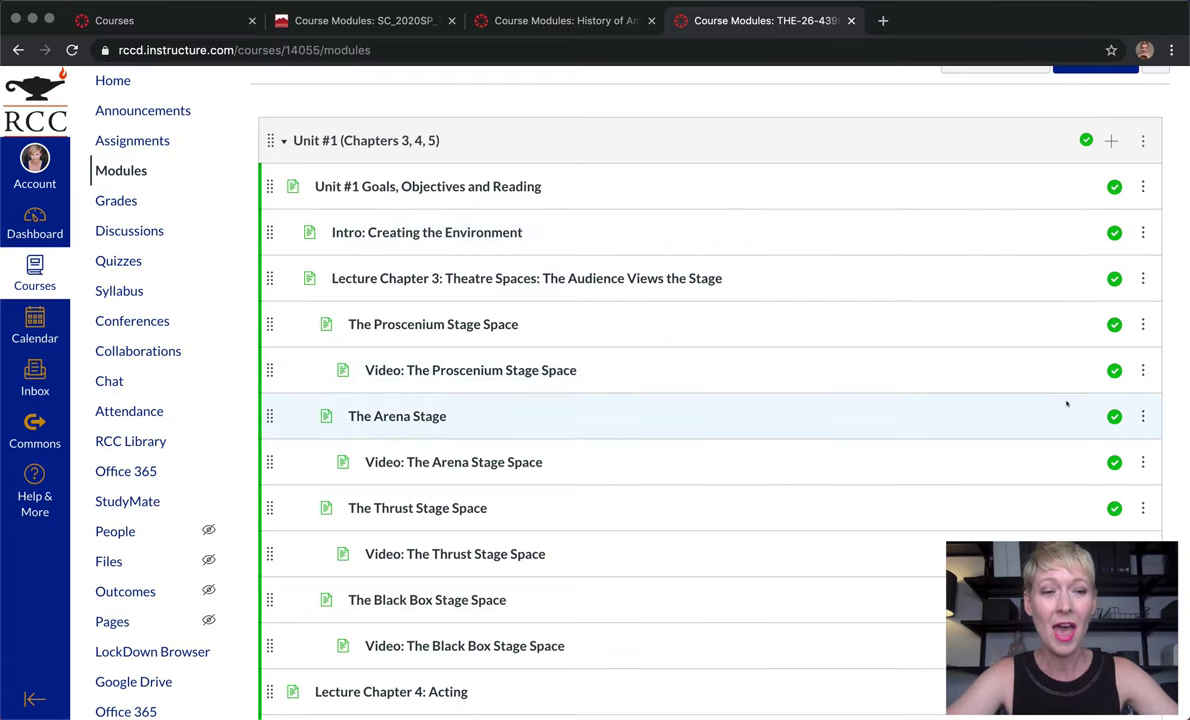
scroll(1068, 404, down, 10)
scroll(1044, 272, down, 20)
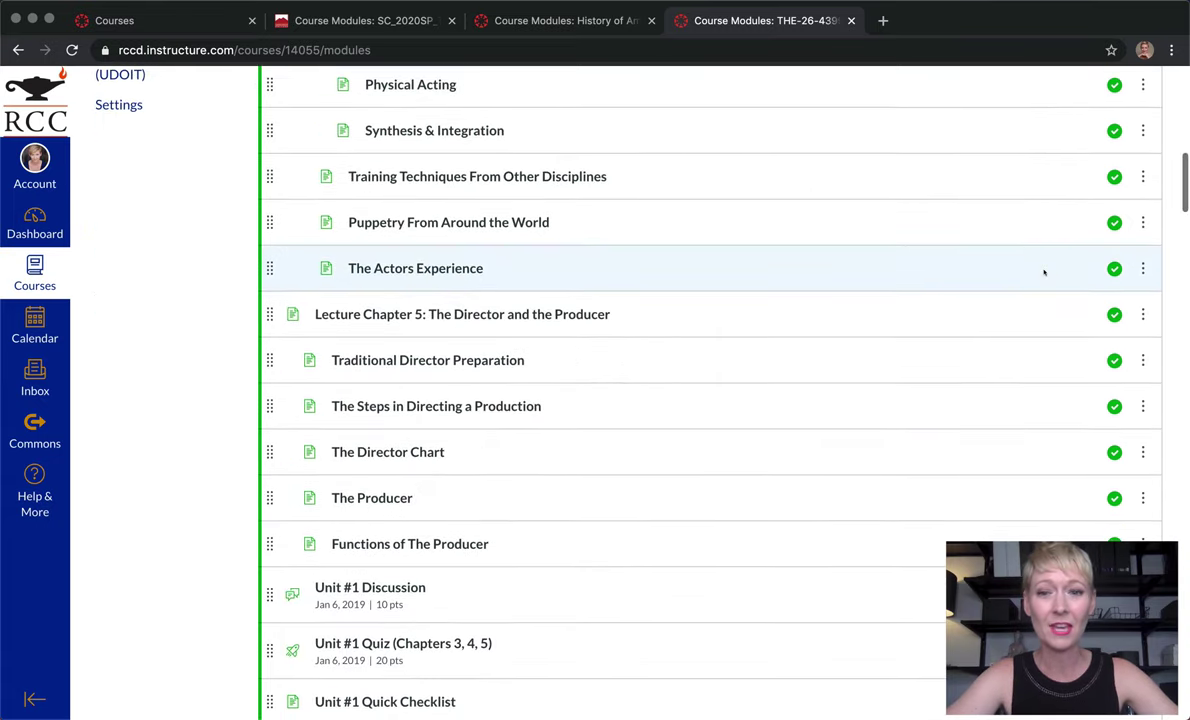
scroll(877, 364, up, 20)
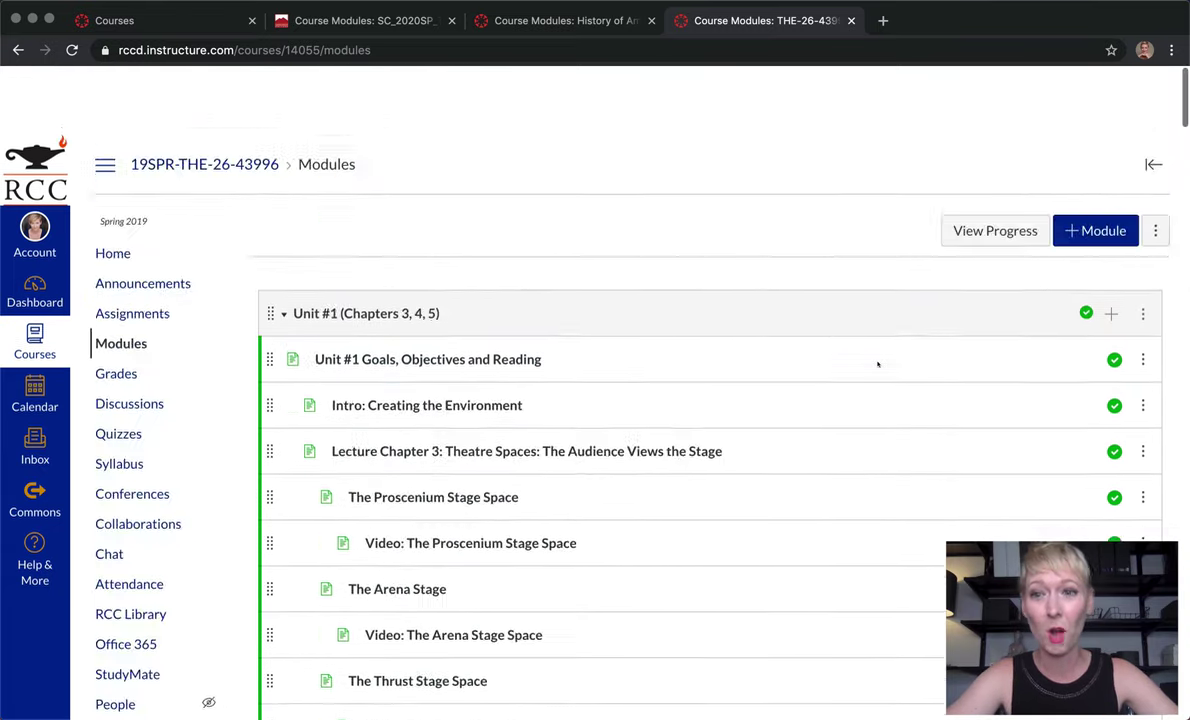
Review the imported quizzes and the course home page, and switch to the modules of MT 2 Spring 2020.
click(114, 367)
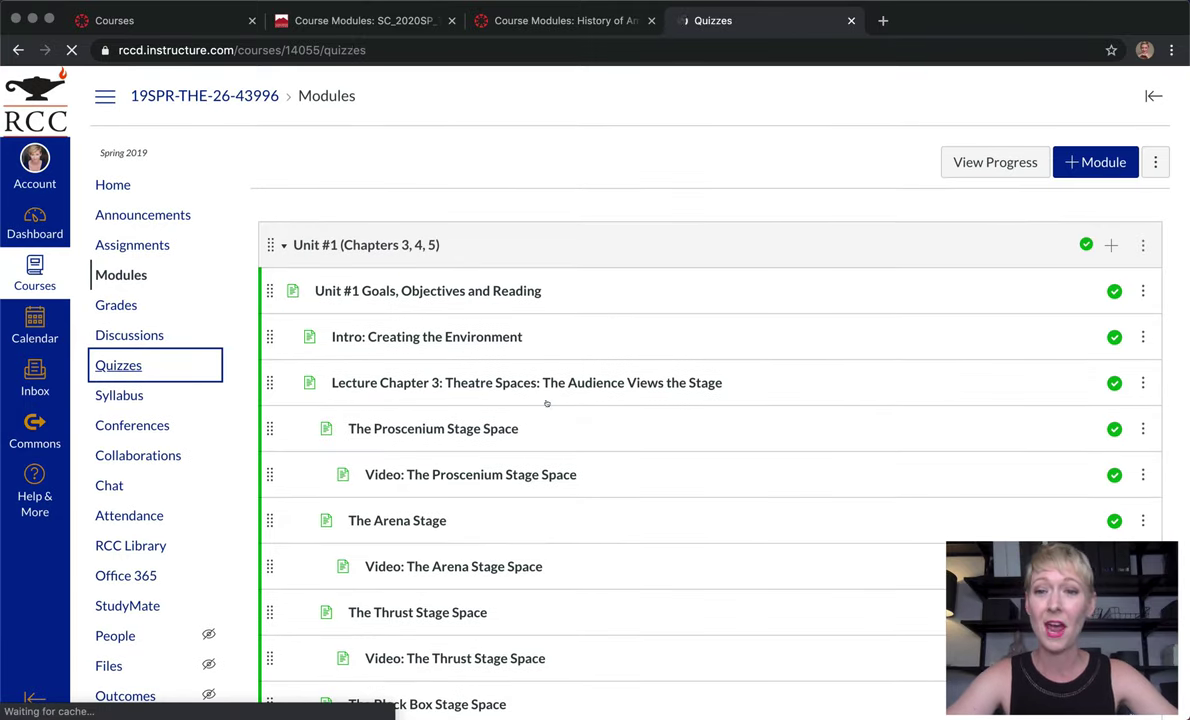
scroll(547, 404, down, 2)
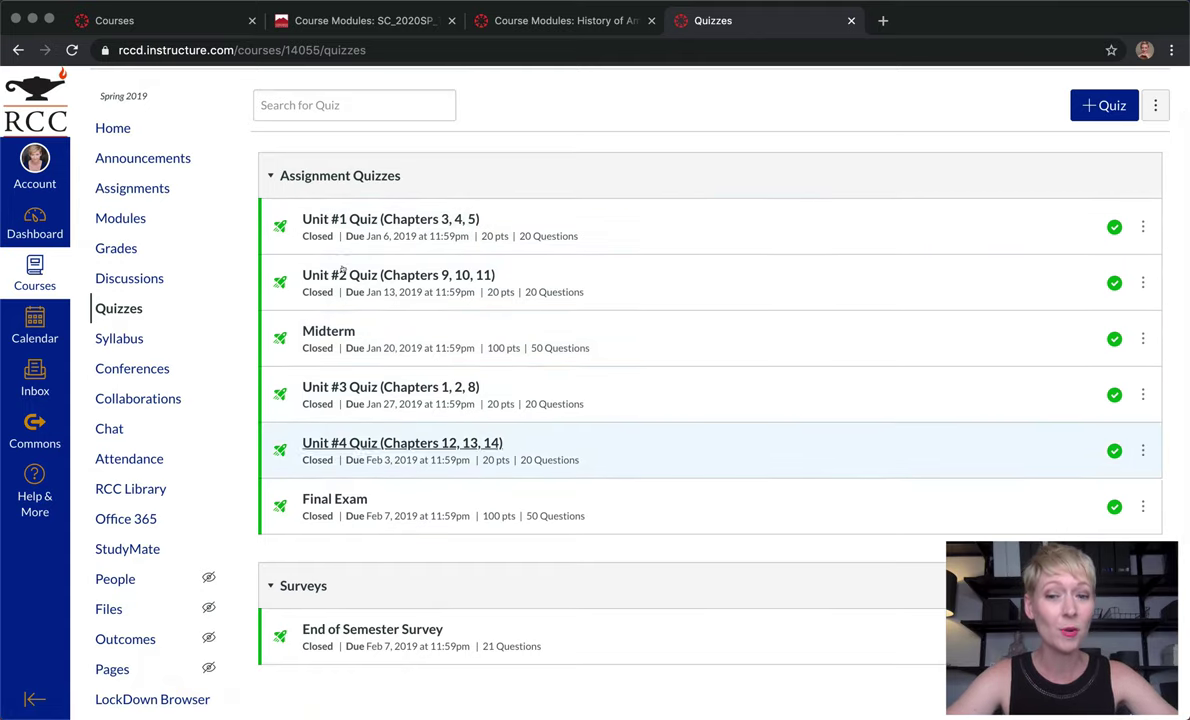
scroll(455, 563, up, 2)
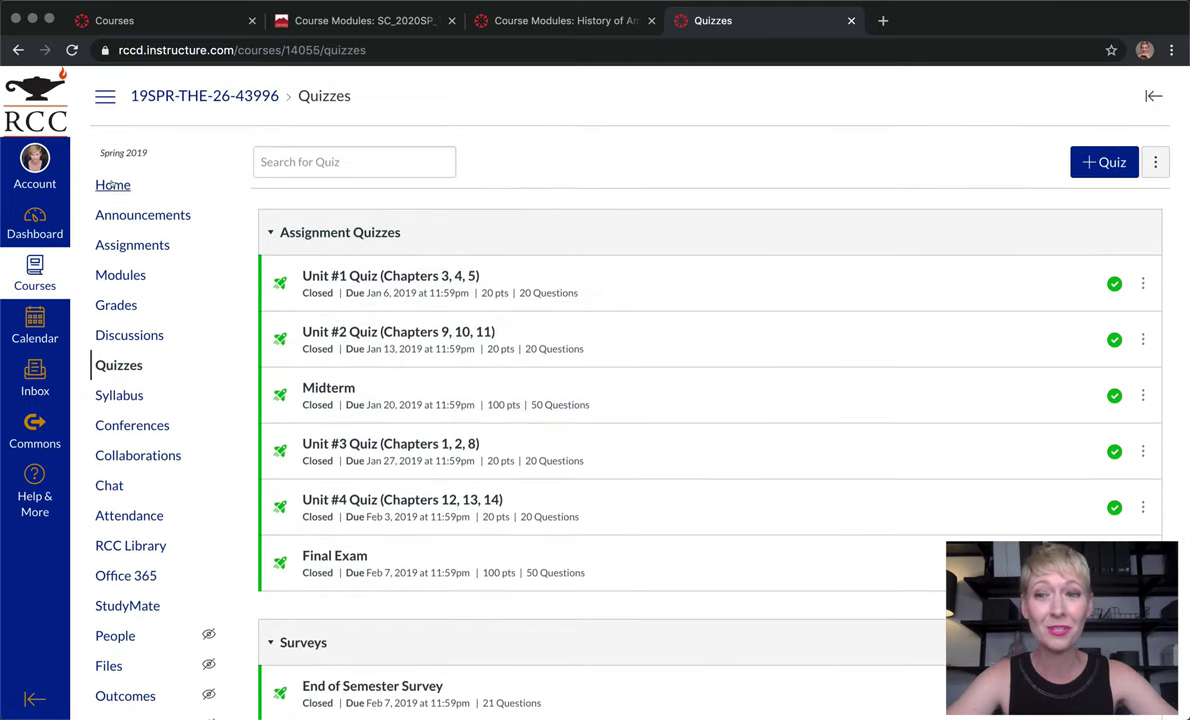
click(112, 185)
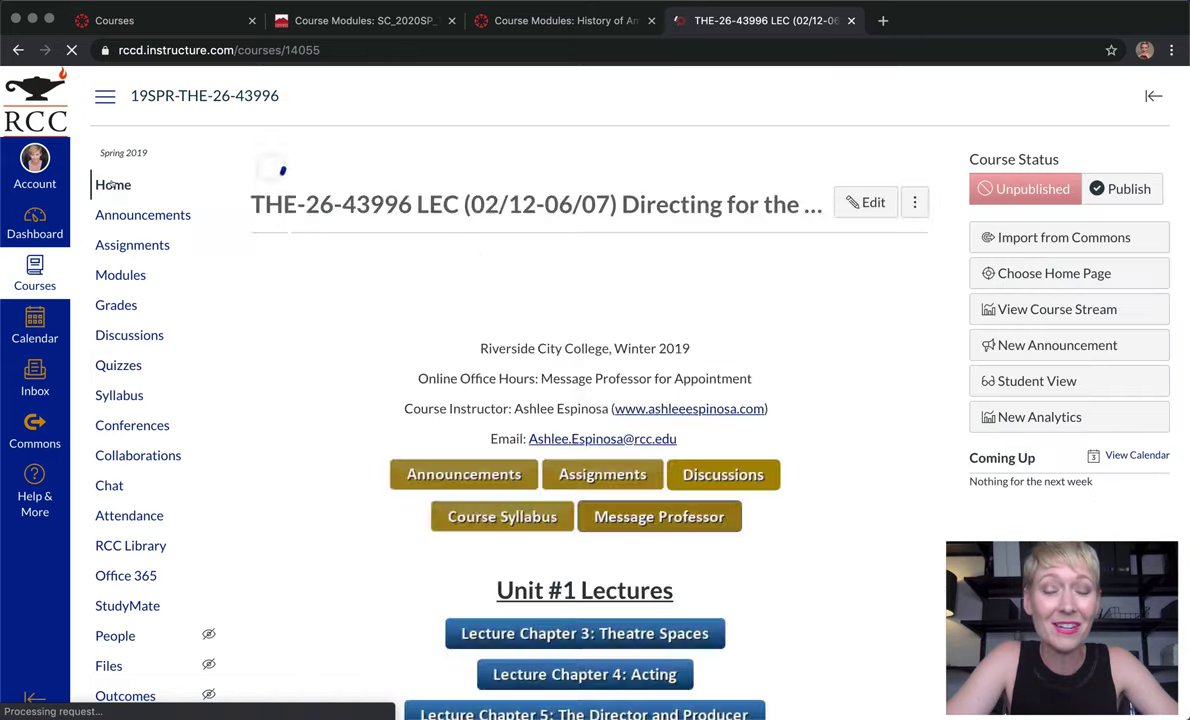
click(396, 21)
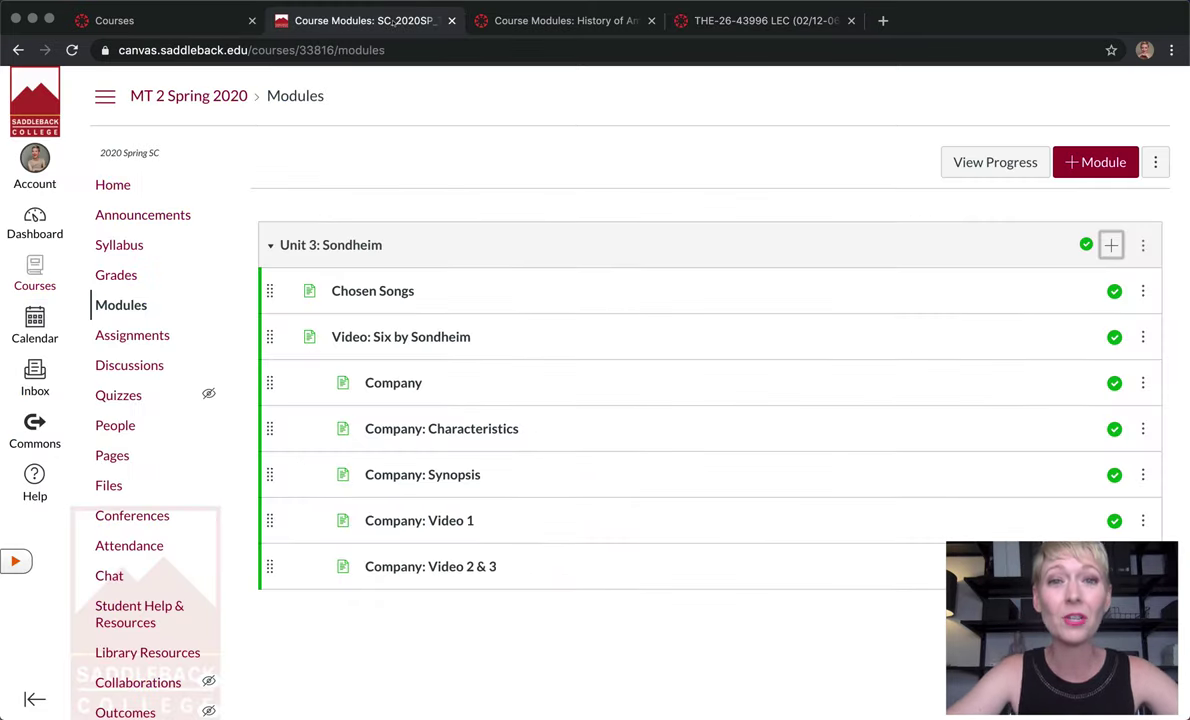